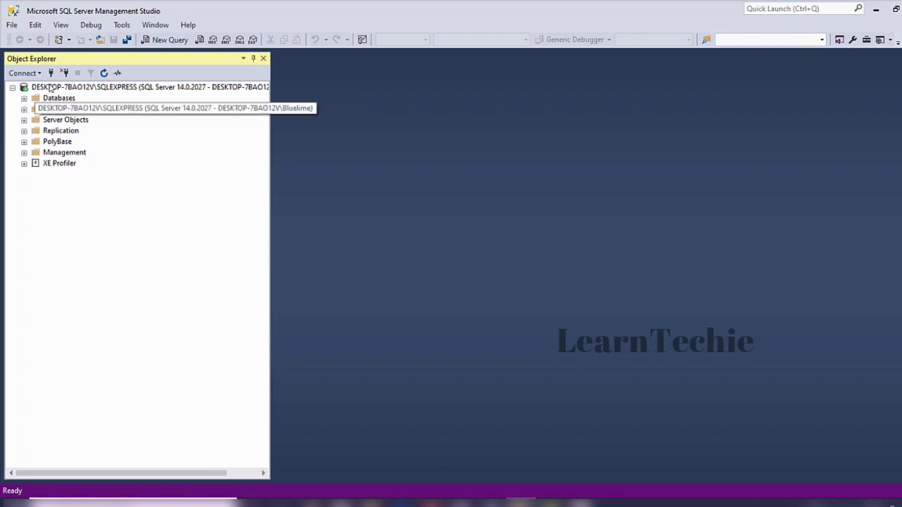
Open the context menu of the SQLEXPRESS server node in Object Explorer
{"action": "right_click", "coordinate": [89, 88]}
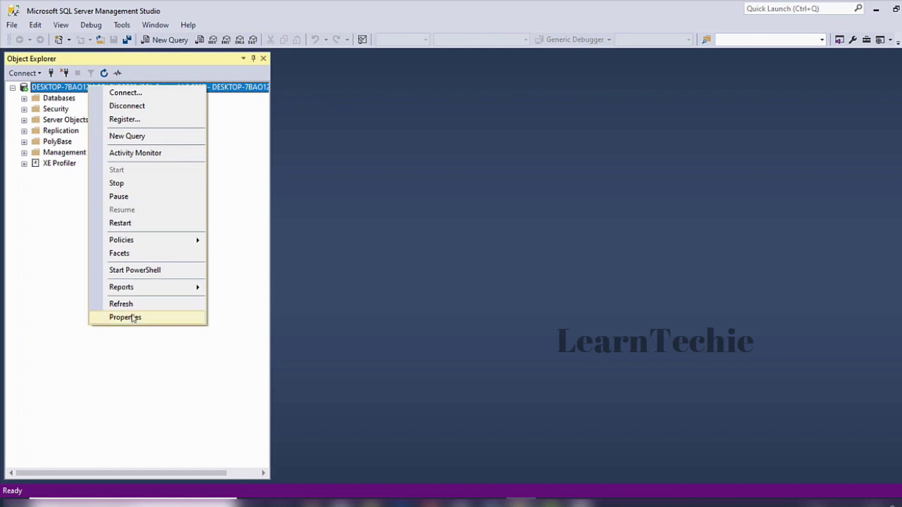
Copy the server instance name from Server Properties, then expand the Databases folder
{"action": "left_click", "coordinate": [133, 318]}
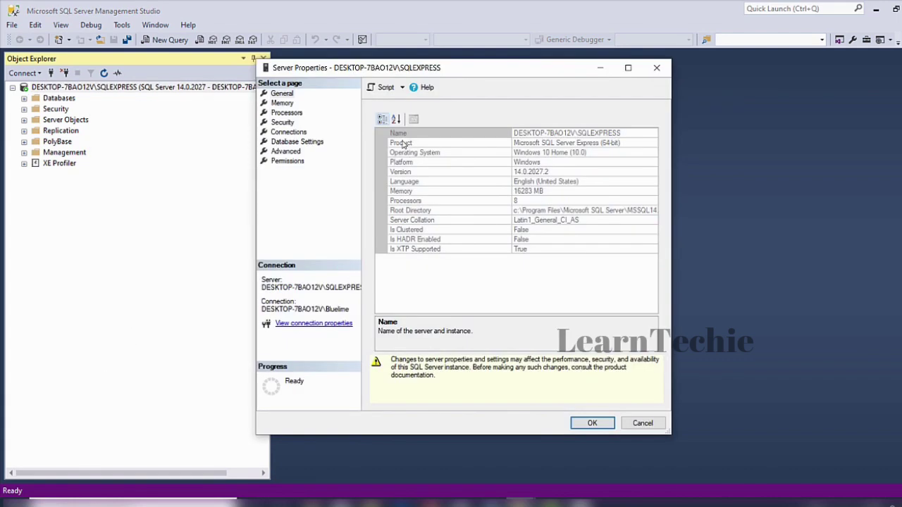
{"action": "left_click", "coordinate": [567, 134]}
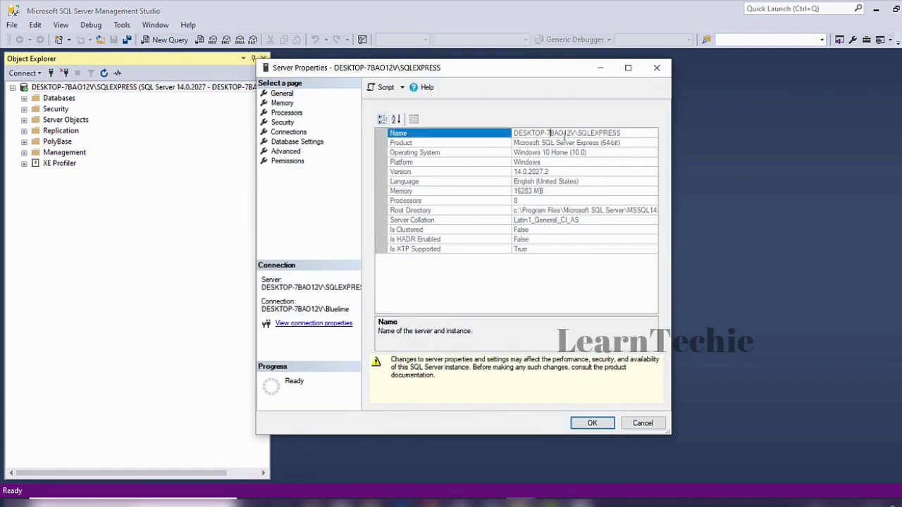
{"action": "left_click_drag", "start_coordinate": [549, 134], "coordinate": [603, 134]}
{"action": "left_click", "coordinate": [657, 68]}
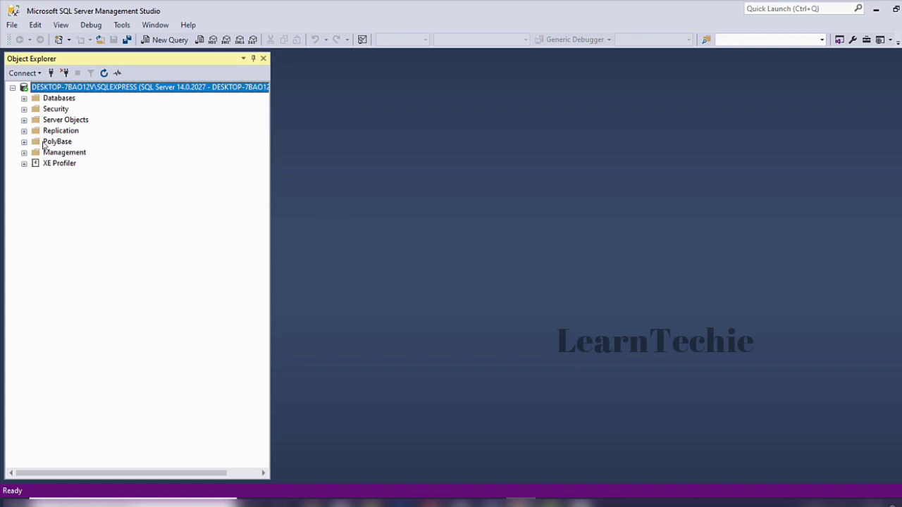
{"action": "left_click", "coordinate": [24, 99]}
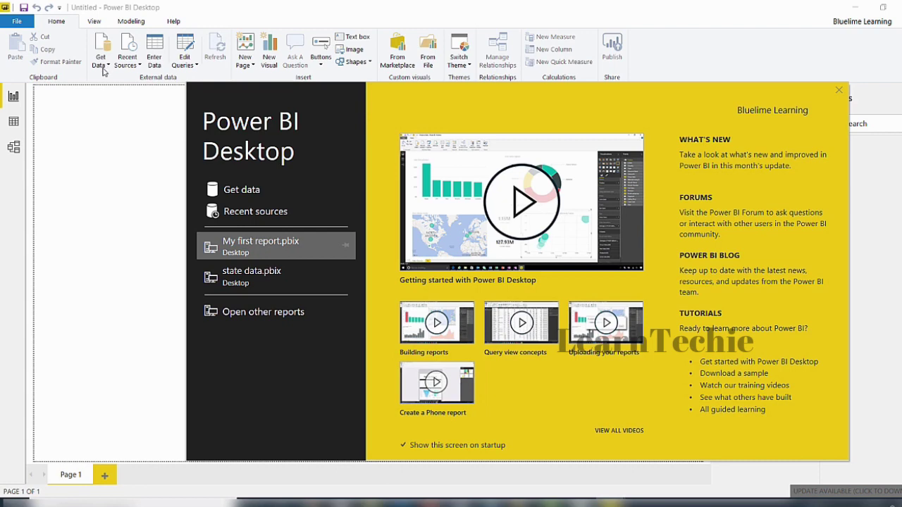
Dismiss the Power BI start screen and open the full Get Data connector list
{"action": "left_click", "coordinate": [839, 92]}
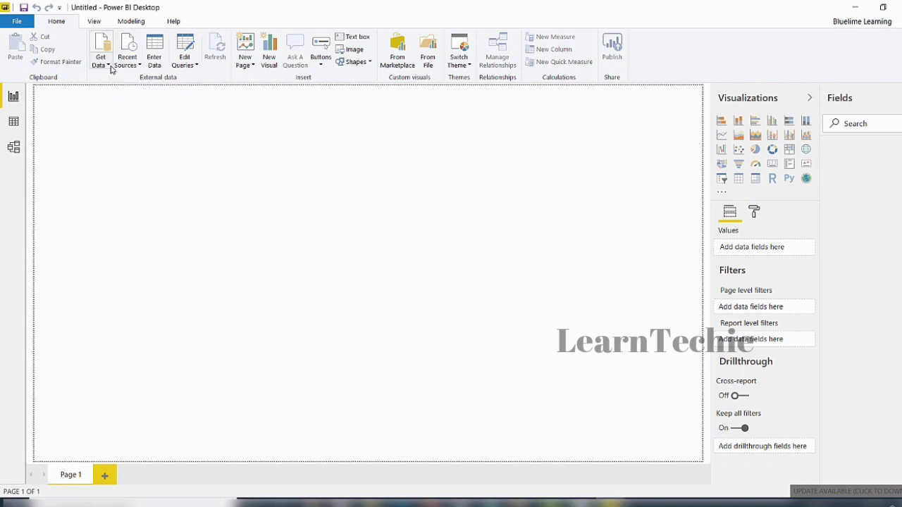
{"action": "left_click", "coordinate": [100, 62]}
{"action": "left_click", "coordinate": [130, 332]}
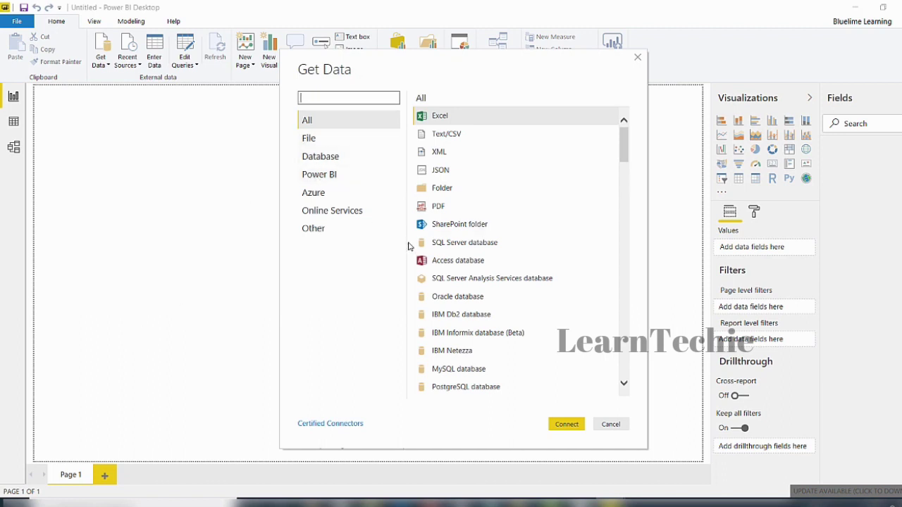
Filter Get Data to Database connectors and connect with SQL Server database
{"action": "left_click", "coordinate": [321, 161]}
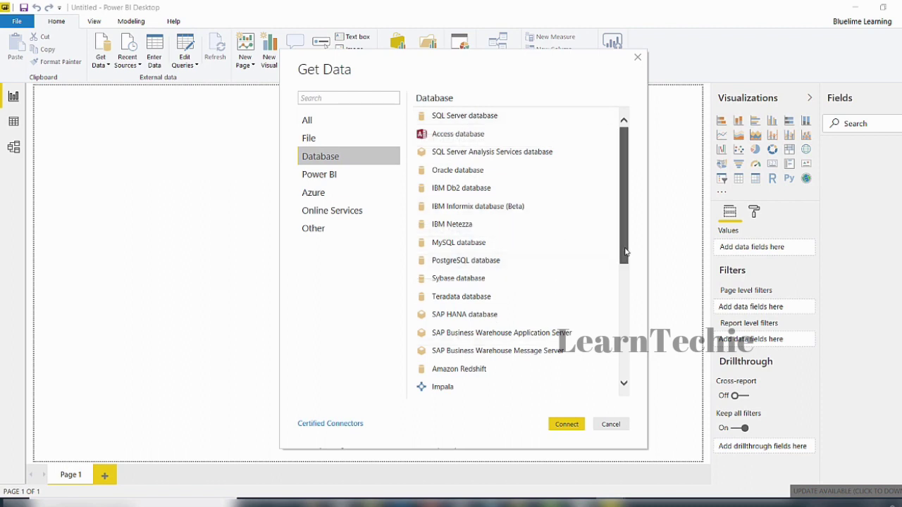
{"action": "left_click_drag", "start_coordinate": [622, 256], "coordinate": [496, 146]}
{"action": "left_click", "coordinate": [466, 117]}
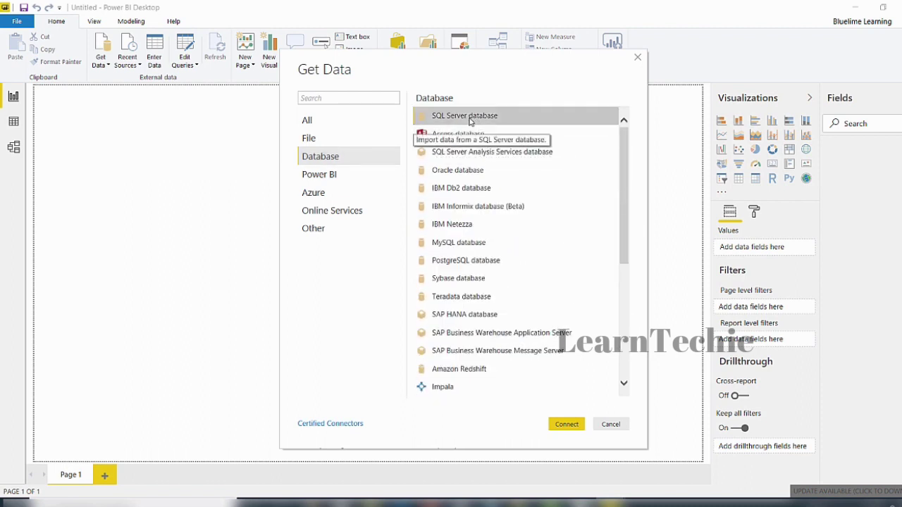
{"action": "left_click", "coordinate": [566, 425]}
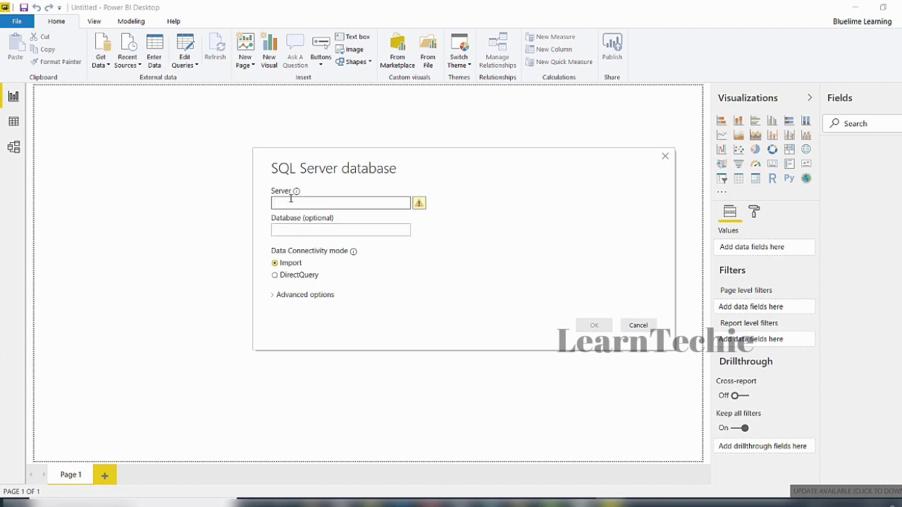
Connect to server DESKTOP-7BAO12V\SQLEXPRESS, database adventureworks2014, in Import mode
{"action": "right_click", "coordinate": [291, 199]}
{"action": "left_click", "coordinate": [314, 243]}
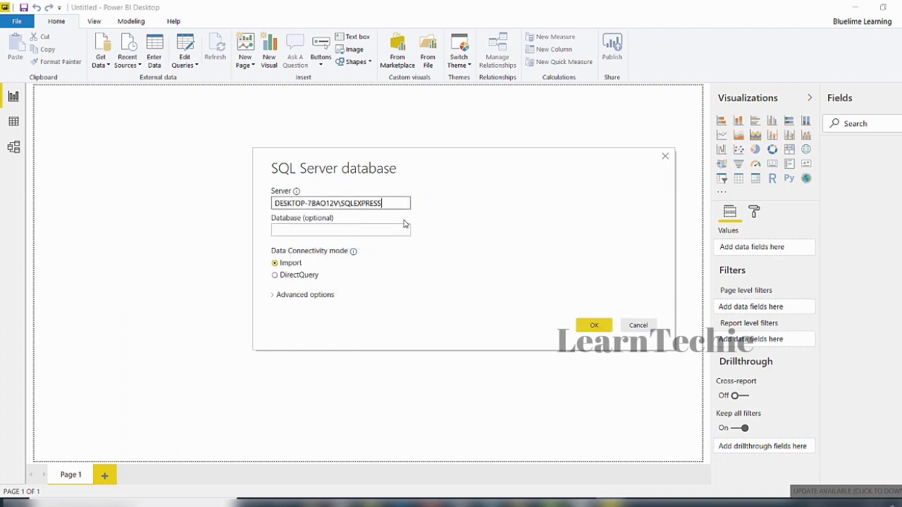
{"action": "left_click", "coordinate": [320, 229]}
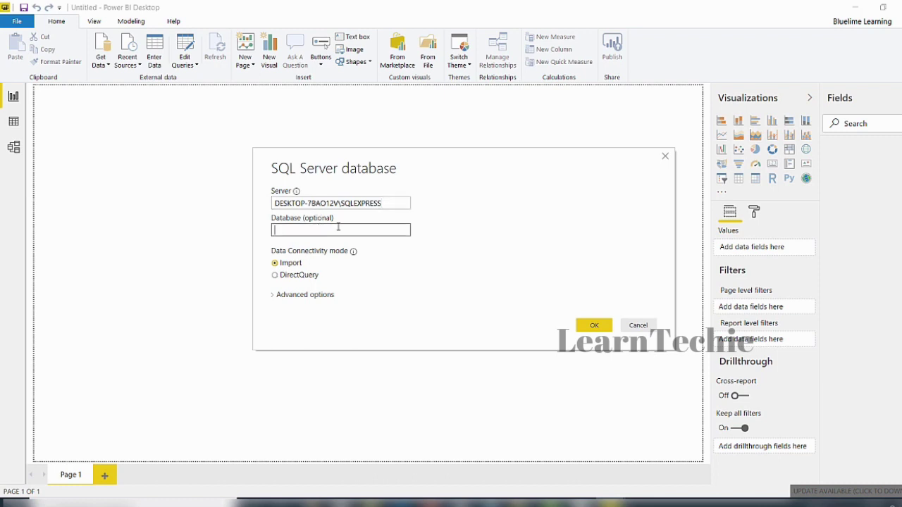
{"action": "type", "text": "adventureworks2014"}
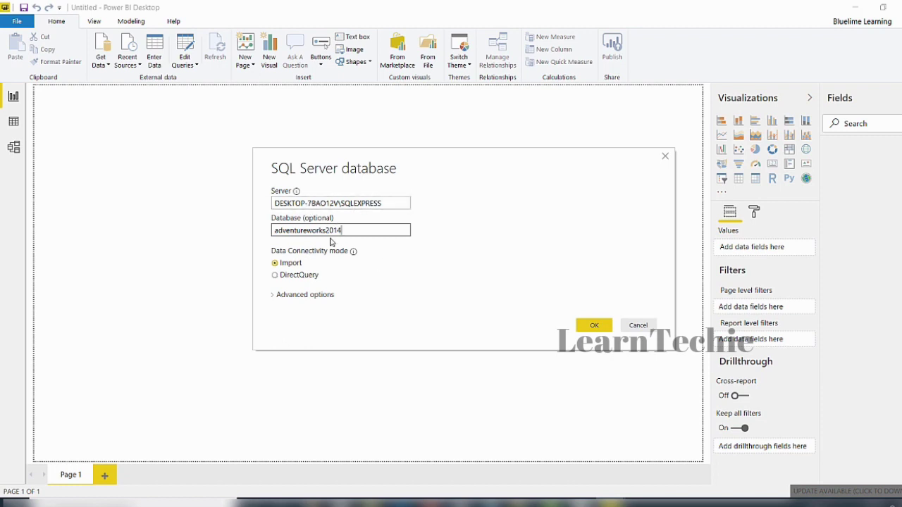
{"action": "left_click", "coordinate": [593, 327]}
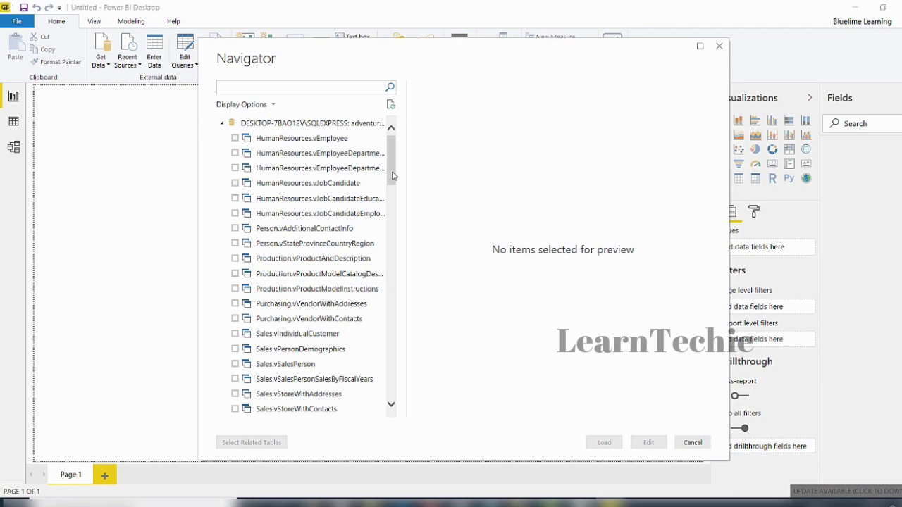
Tick the Sales.SalesTerritory table in Navigator and load it into the model
{"action": "left_click_drag", "start_coordinate": [394, 177], "coordinate": [418, 153]}
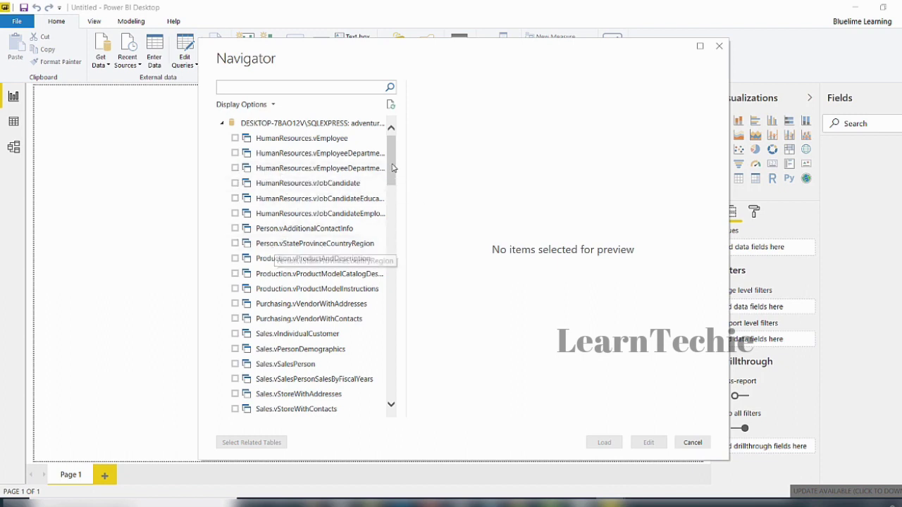
{"action": "left_click_drag", "start_coordinate": [394, 169], "coordinate": [372, 336]}
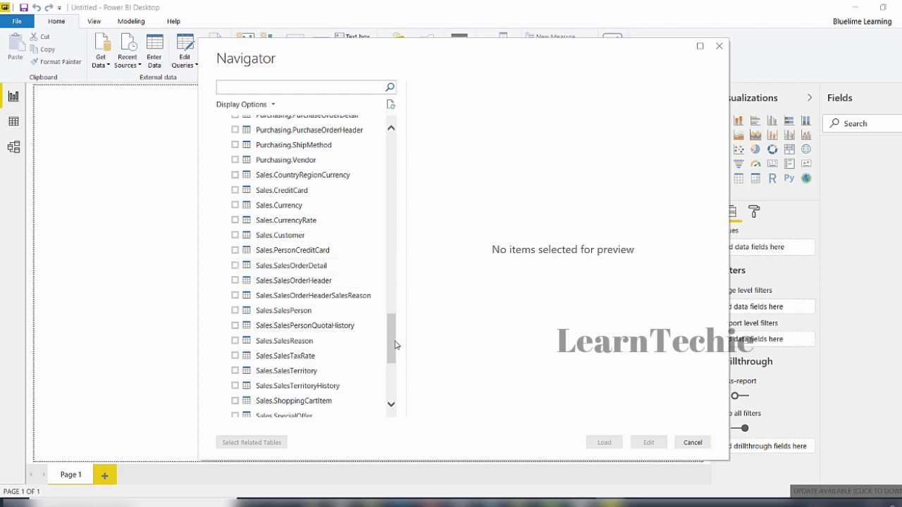
{"action": "scroll", "coordinate": [392, 345], "scroll_direction": "down", "scroll_amount": 3}
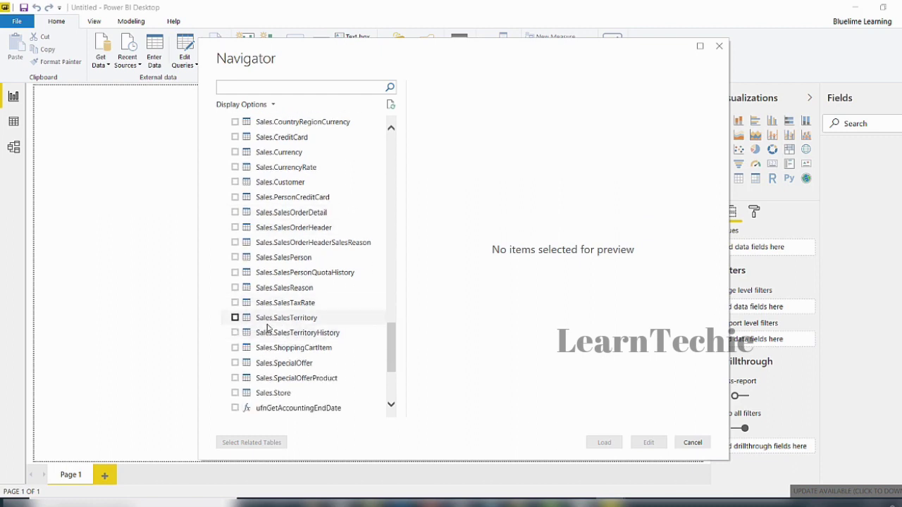
{"action": "left_click", "coordinate": [235, 318]}
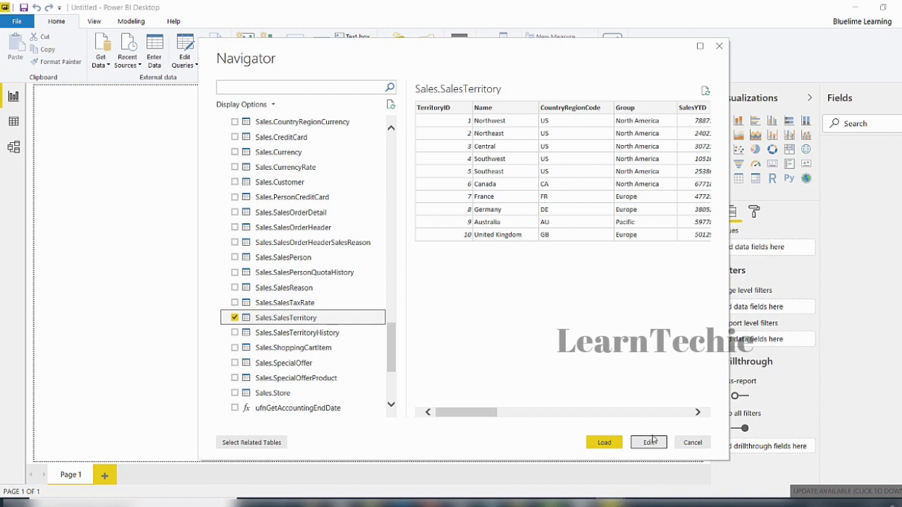
{"action": "left_click", "coordinate": [651, 439]}
{"action": "left_click", "coordinate": [603, 443]}
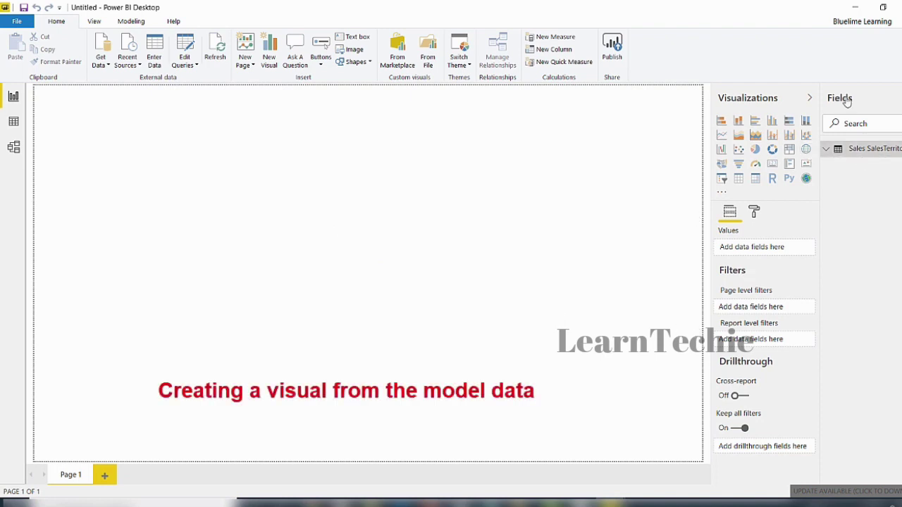
Expand Sales SalesTerritory and drop SalesLastYear onto the canvas as a column chart
{"action": "left_click", "coordinate": [828, 153]}
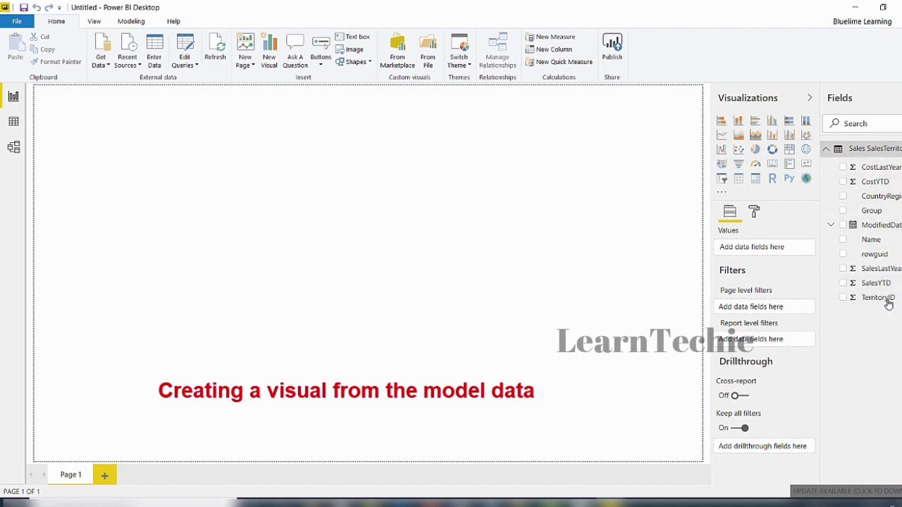
{"action": "left_click_drag", "start_coordinate": [875, 268], "coordinate": [299, 217]}
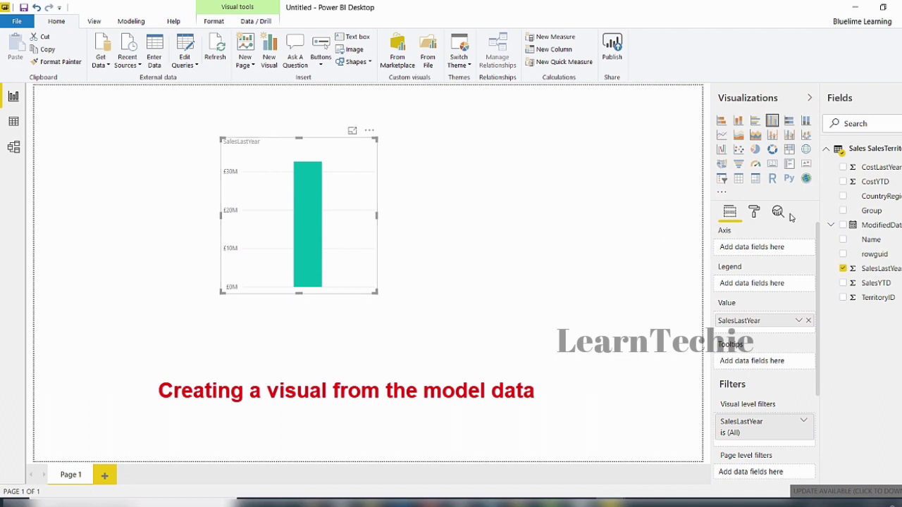
Make the SalesLastYear visual a stacked column chart and add CountryRegionCode to it
{"action": "left_click", "coordinate": [720, 121]}
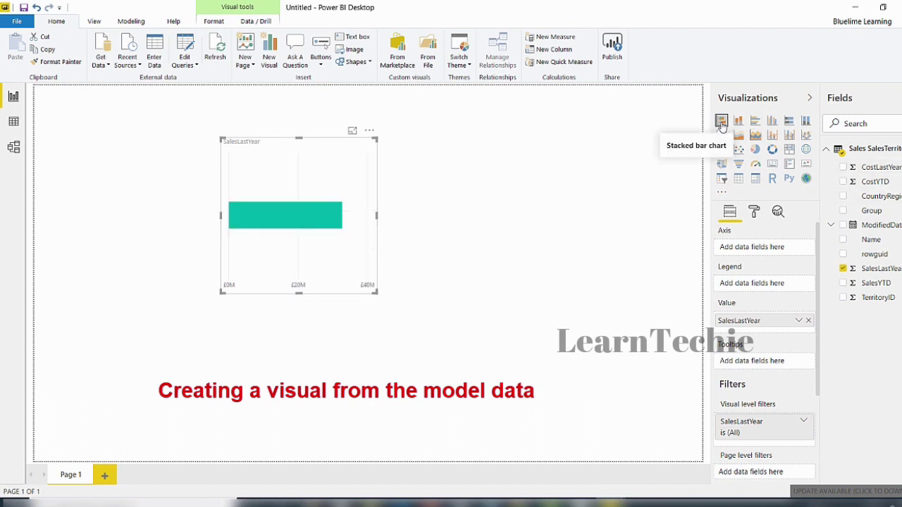
{"action": "left_click", "coordinate": [738, 121]}
{"action": "left_click", "coordinate": [755, 122]}
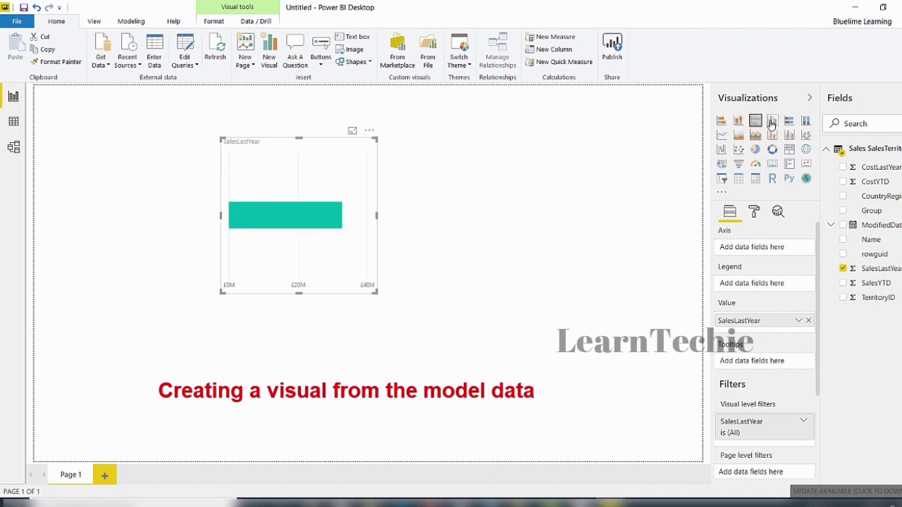
{"action": "left_click", "coordinate": [771, 121]}
{"action": "left_click", "coordinate": [788, 122]}
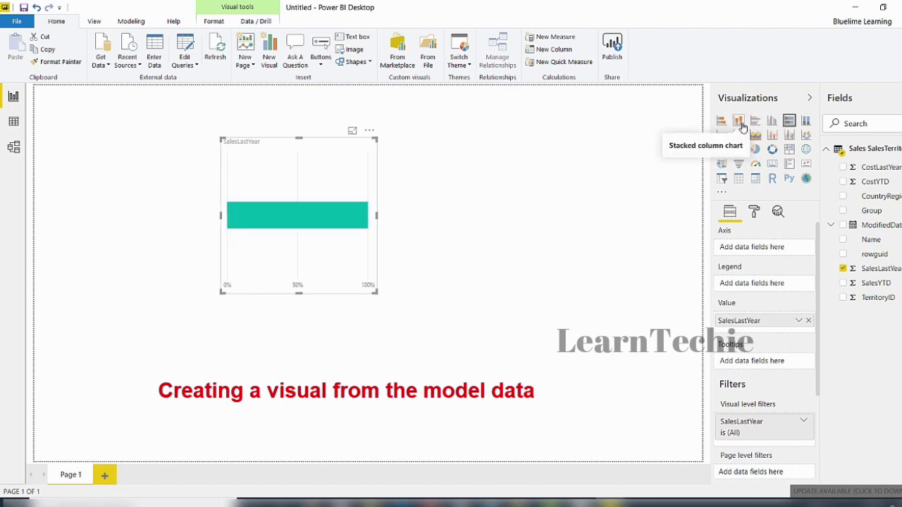
{"action": "left_click", "coordinate": [739, 125]}
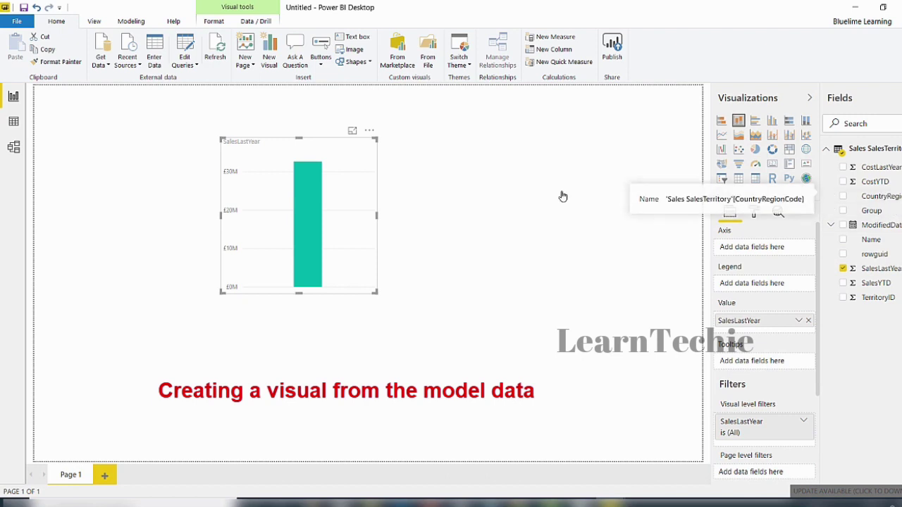
{"action": "left_click_drag", "start_coordinate": [562, 196], "coordinate": [324, 194]}
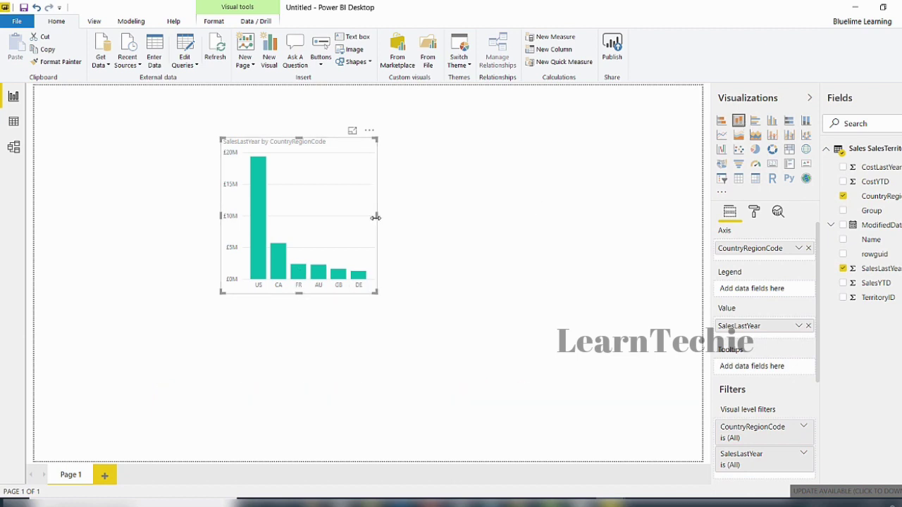
Widen the chart to the right and set it to a clustered column chart
{"action": "left_click_drag", "start_coordinate": [375, 218], "coordinate": [533, 215]}
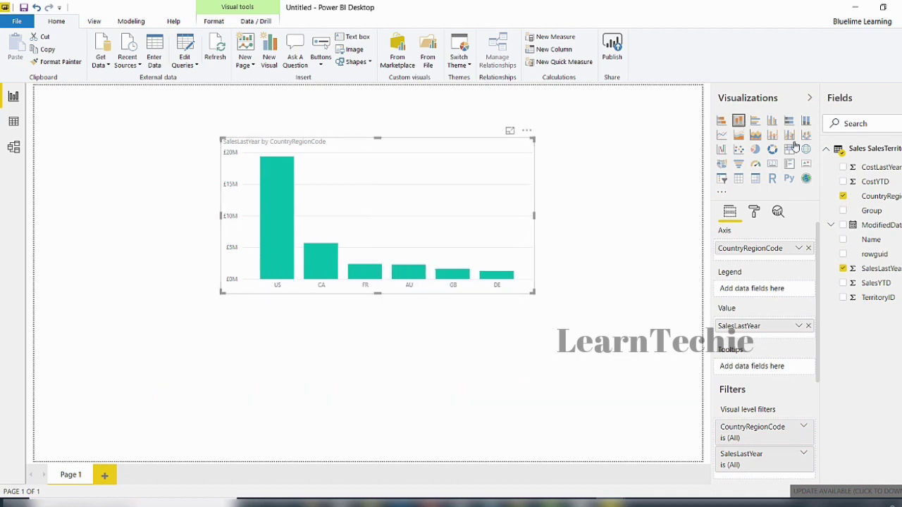
{"action": "left_click", "coordinate": [721, 122]}
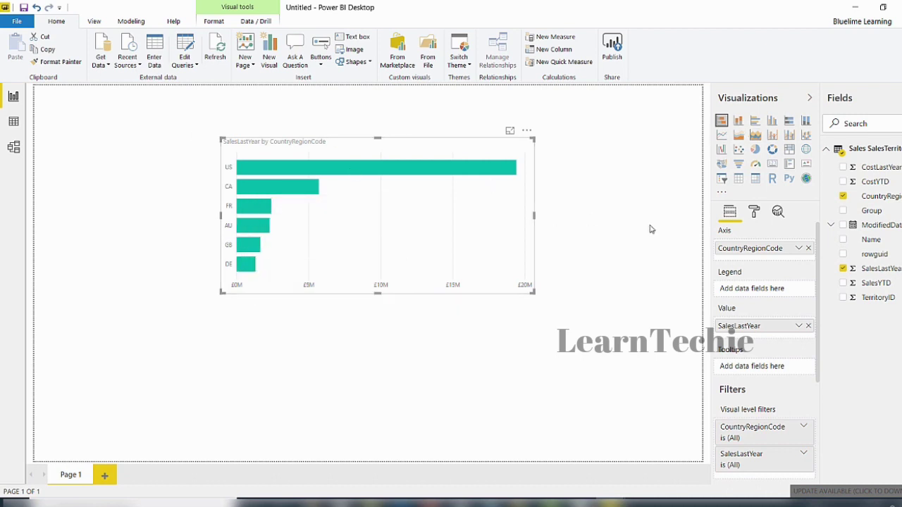
{"action": "left_click", "coordinate": [774, 124]}
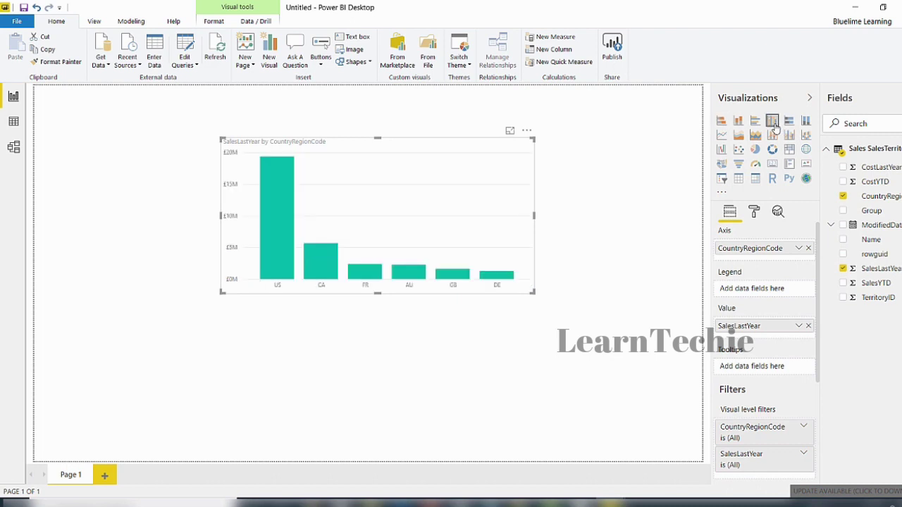
{"action": "left_click", "coordinate": [789, 124]}
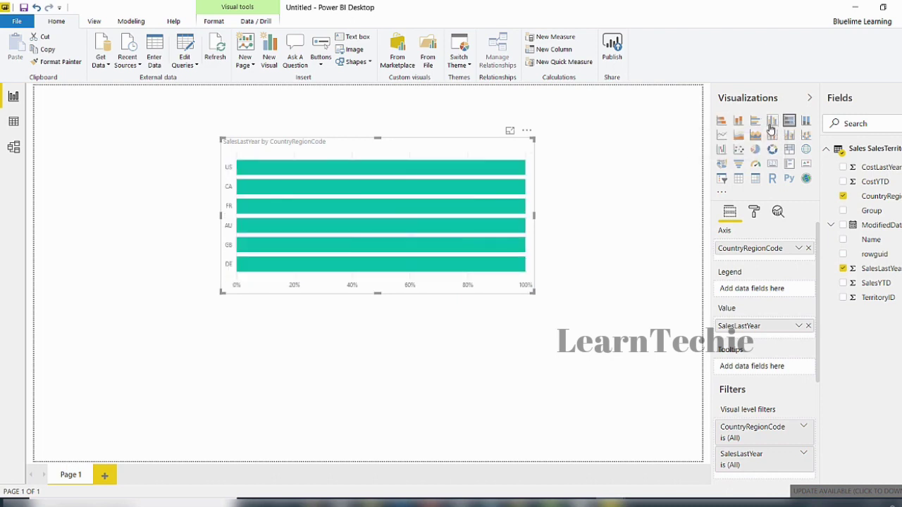
{"action": "left_click", "coordinate": [771, 126]}
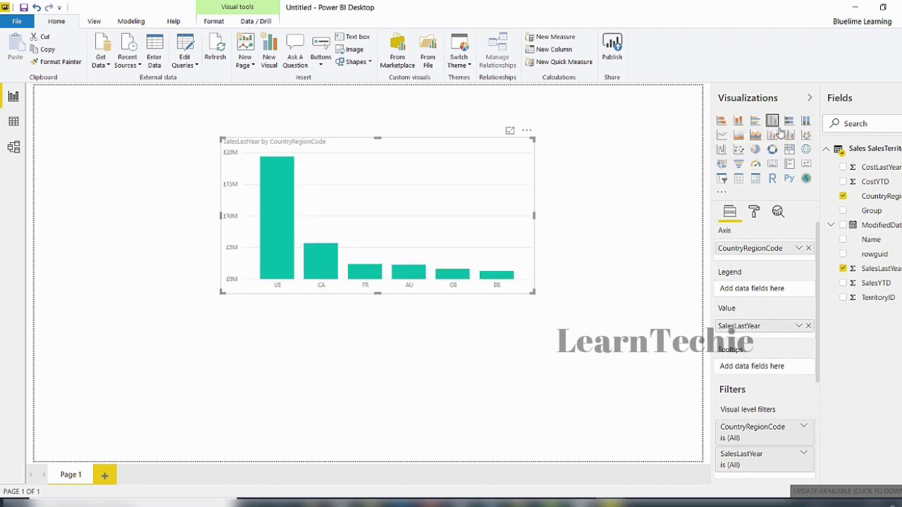
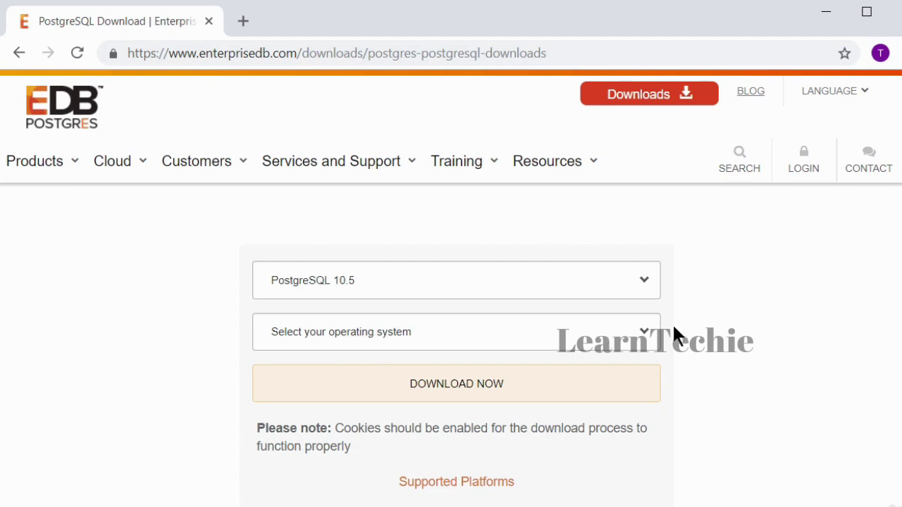
Download the PostgreSQL 10.5 installer for Windows x86-64 and run the downloaded .exe
{"action": "left_click", "coordinate": [642, 334]}
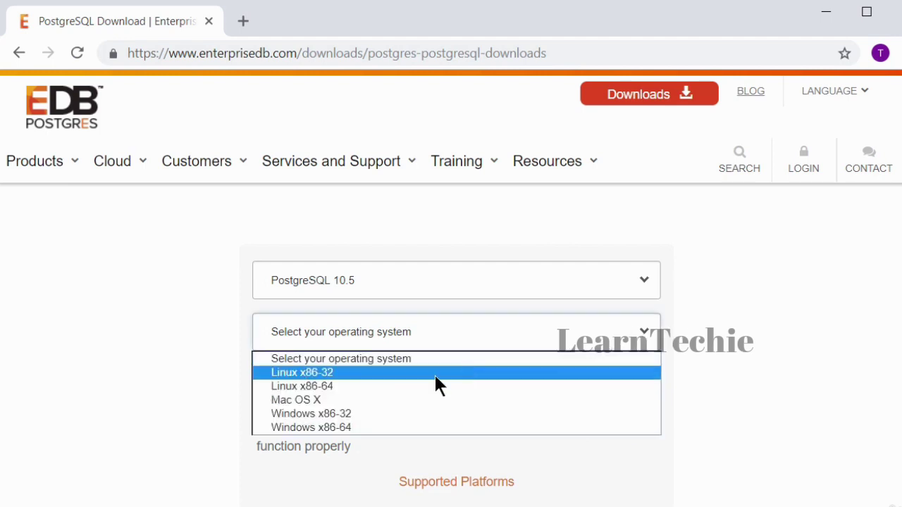
{"action": "left_click", "coordinate": [325, 428]}
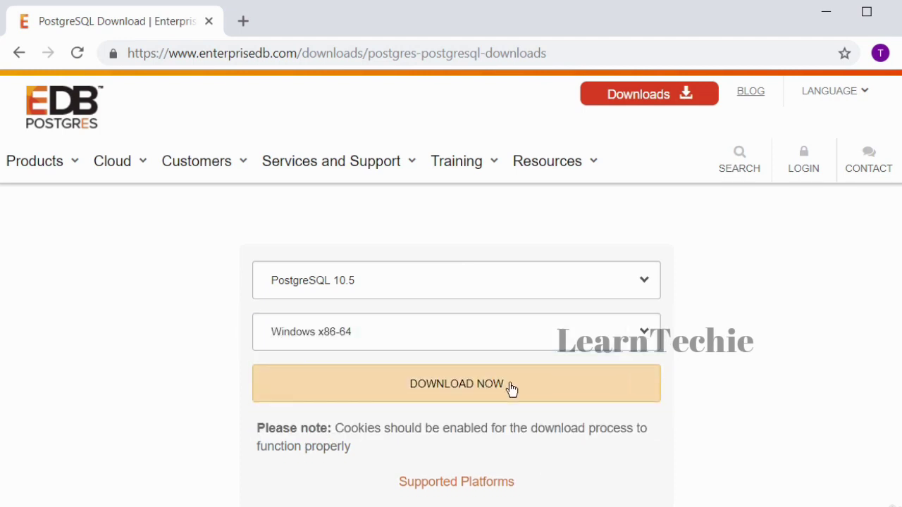
{"action": "left_click", "coordinate": [458, 387]}
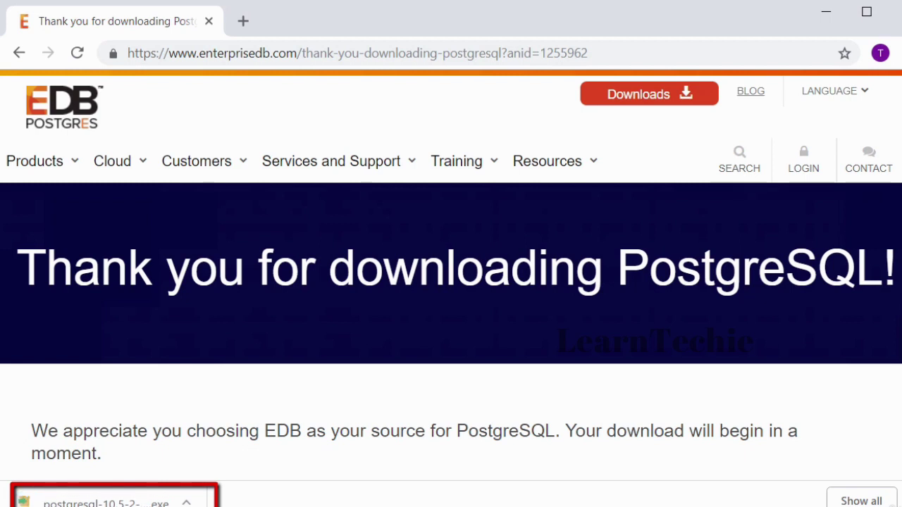
{"action": "left_click", "coordinate": [84, 503]}
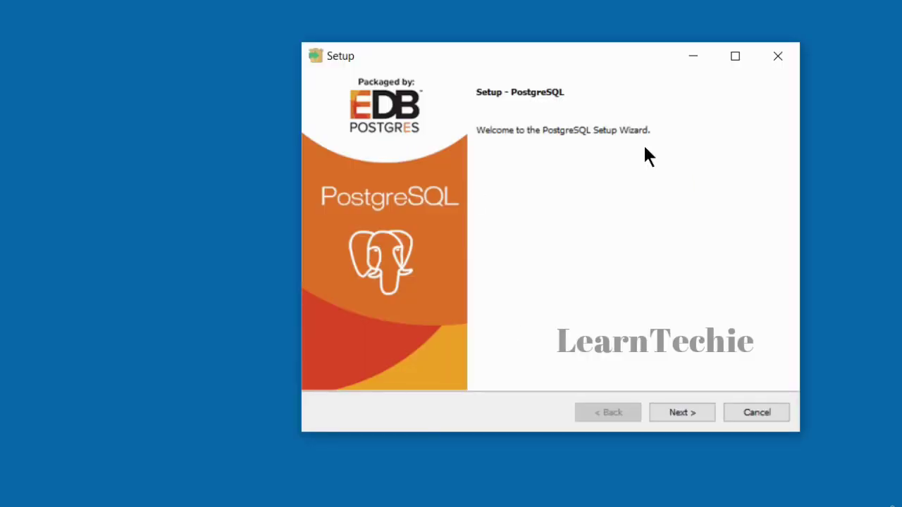
Install to C:\Program Files\PostgreSQL\10 with all four components selected
{"action": "left_click", "coordinate": [677, 415]}
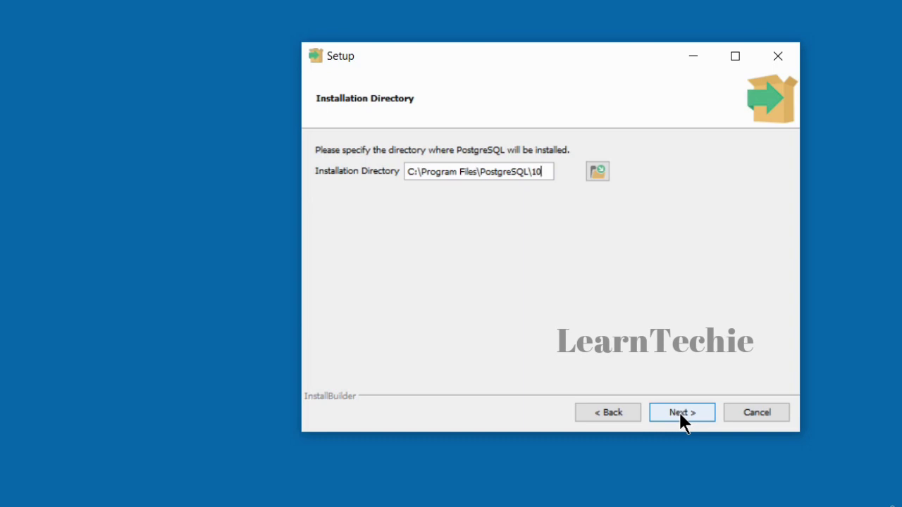
{"action": "left_click", "coordinate": [689, 420]}
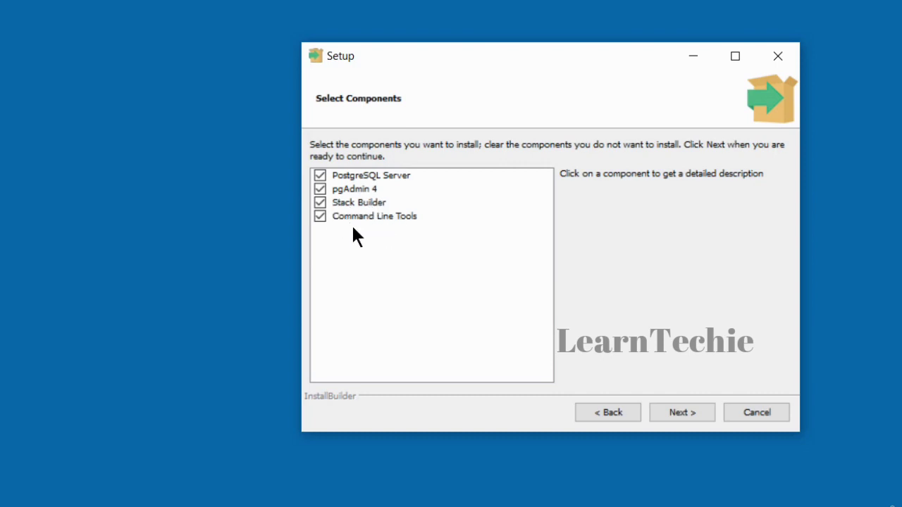
{"action": "left_click", "coordinate": [680, 412]}
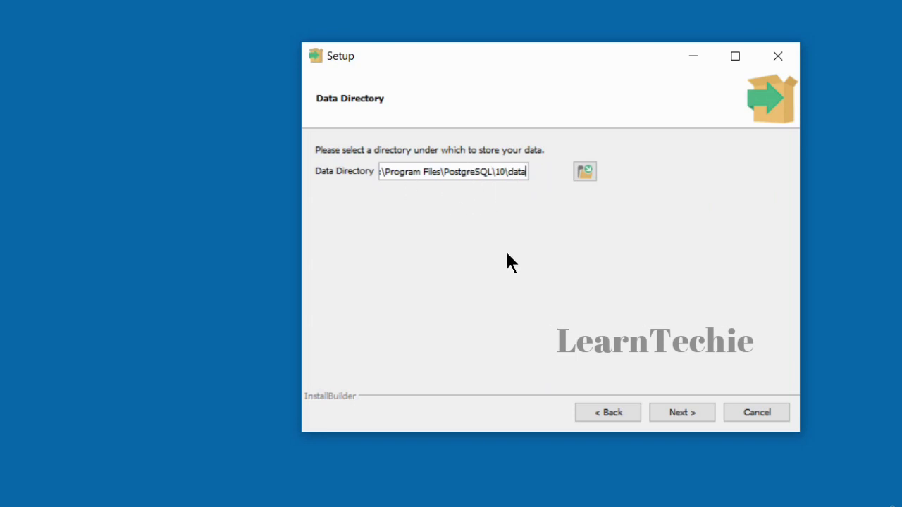
Keep the default data directory, confirm the superuser password, and keep port 5432 and the default locale
{"action": "left_click", "coordinate": [682, 413]}
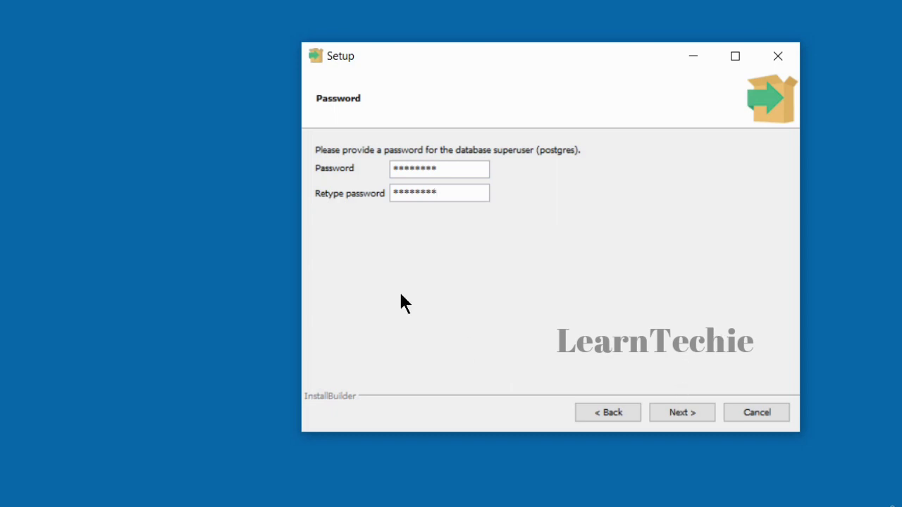
{"action": "left_click", "coordinate": [683, 412]}
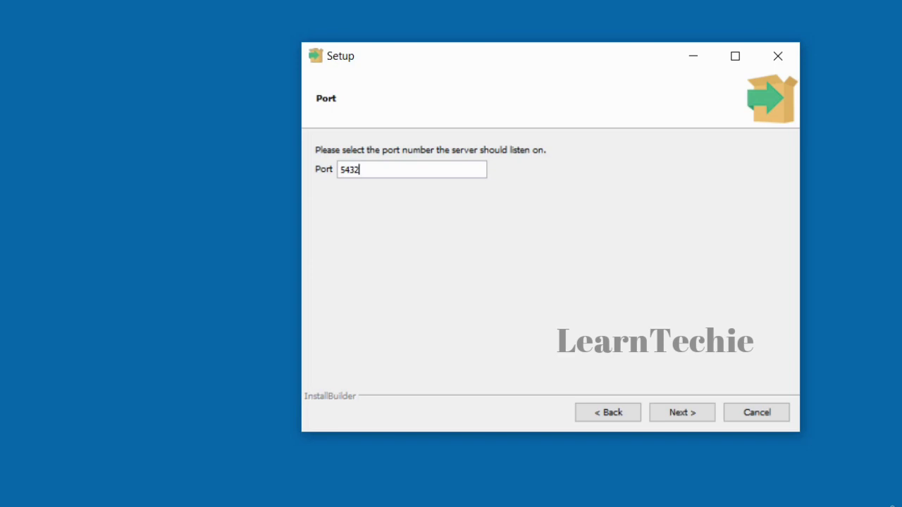
{"action": "left_click", "coordinate": [681, 415]}
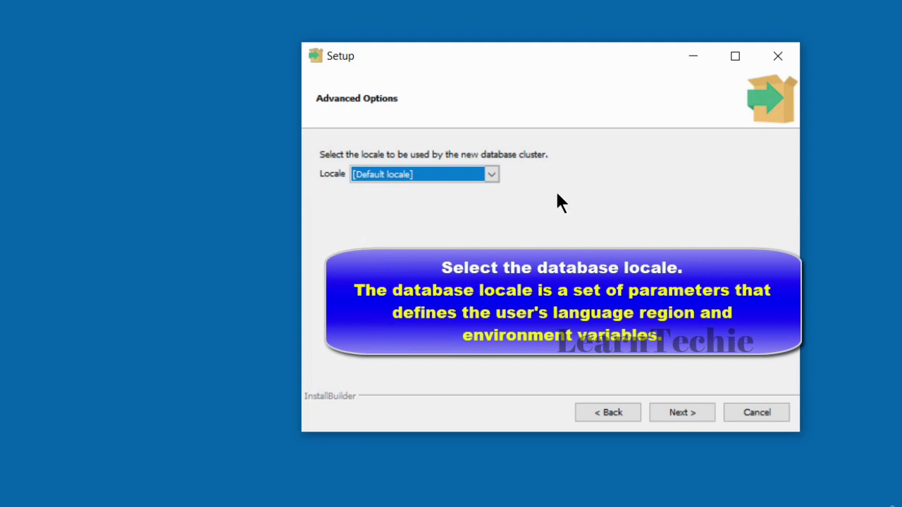
{"action": "left_click", "coordinate": [681, 411]}
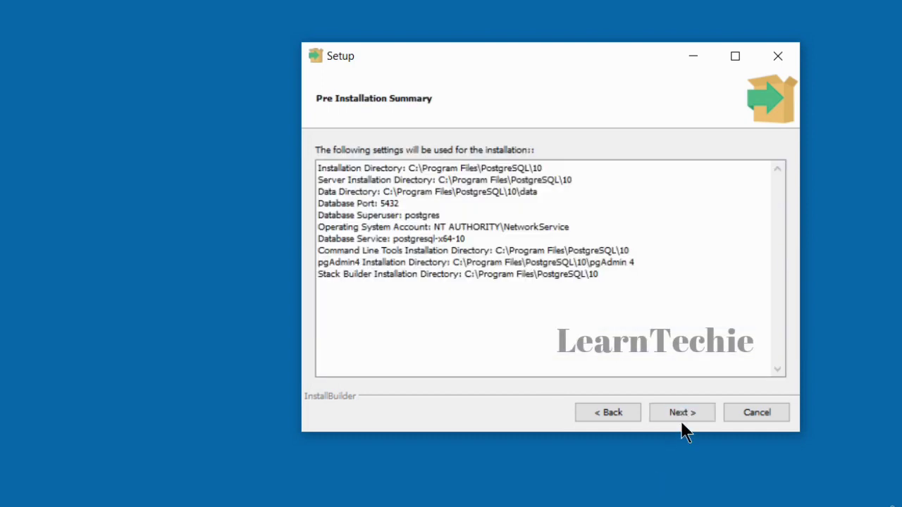
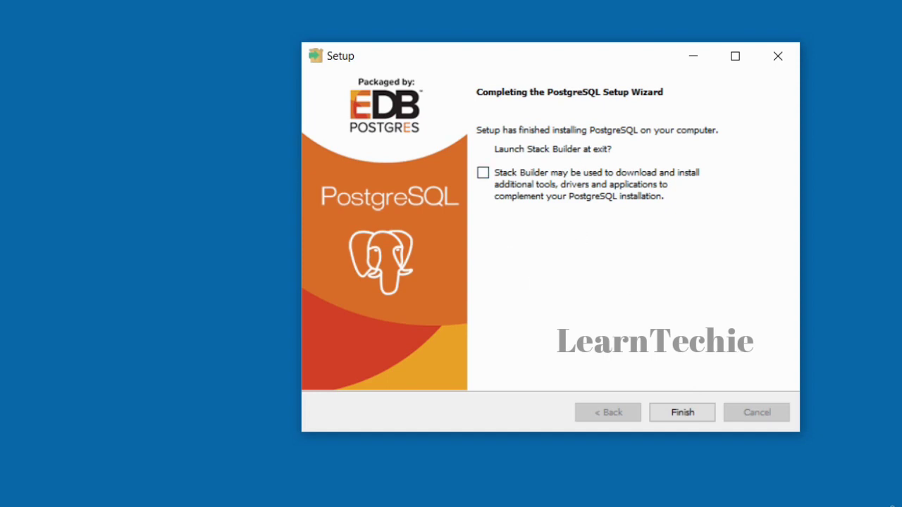
Close the installer and launch pgAdmin 4 from the Start menu's PostgreSQL 10 group
{"action": "left_click", "coordinate": [679, 412]}
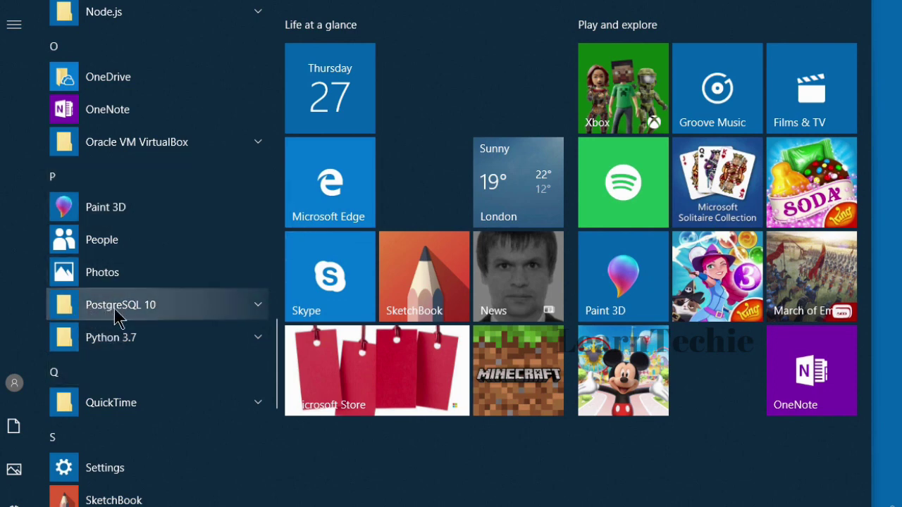
{"action": "left_click", "coordinate": [257, 308]}
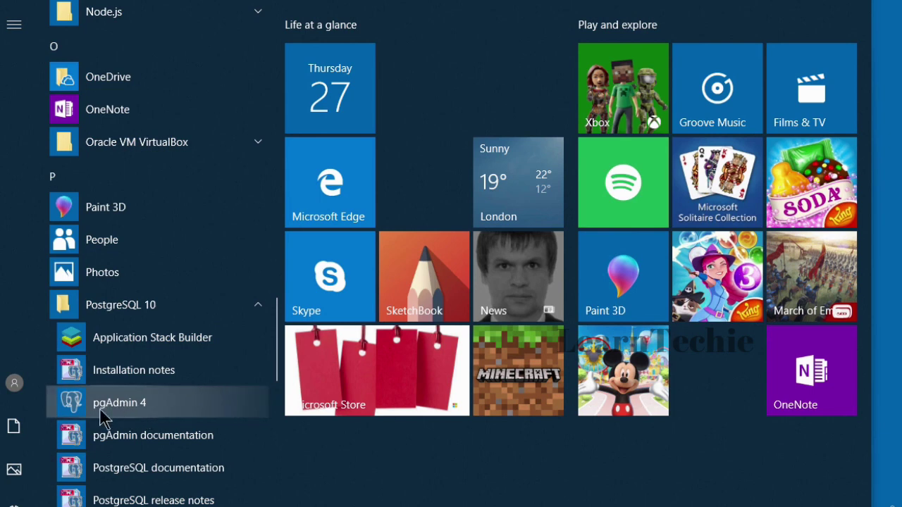
{"action": "left_click", "coordinate": [109, 407]}
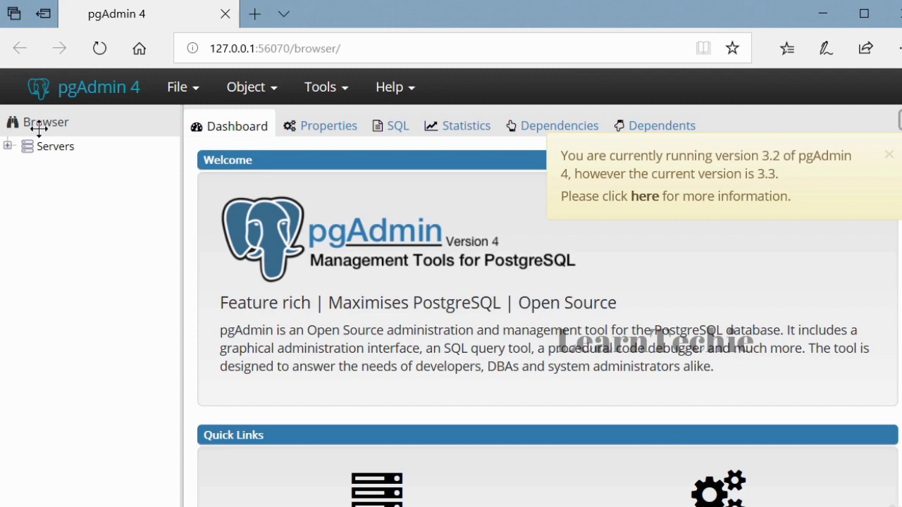
Expand Servers and begin connecting to the PostgreSQL 10 server
{"action": "left_click", "coordinate": [8, 147]}
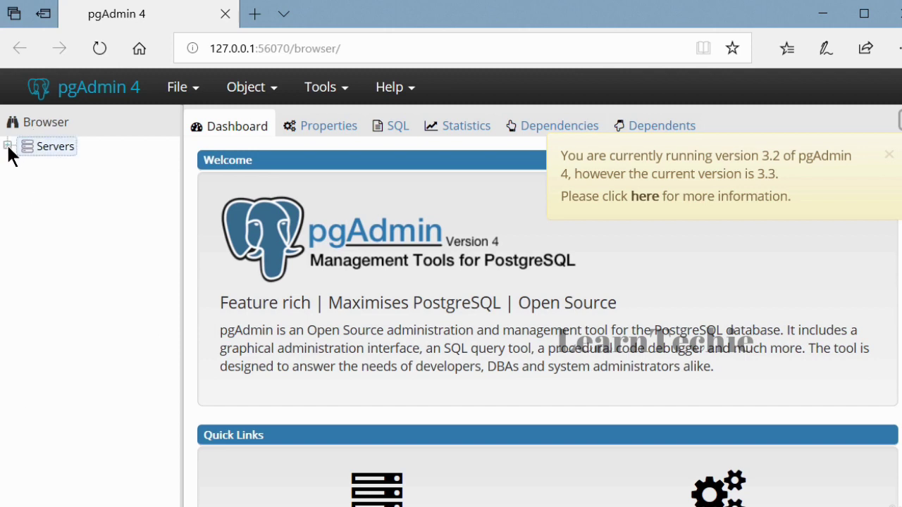
{"action": "left_click", "coordinate": [8, 148]}
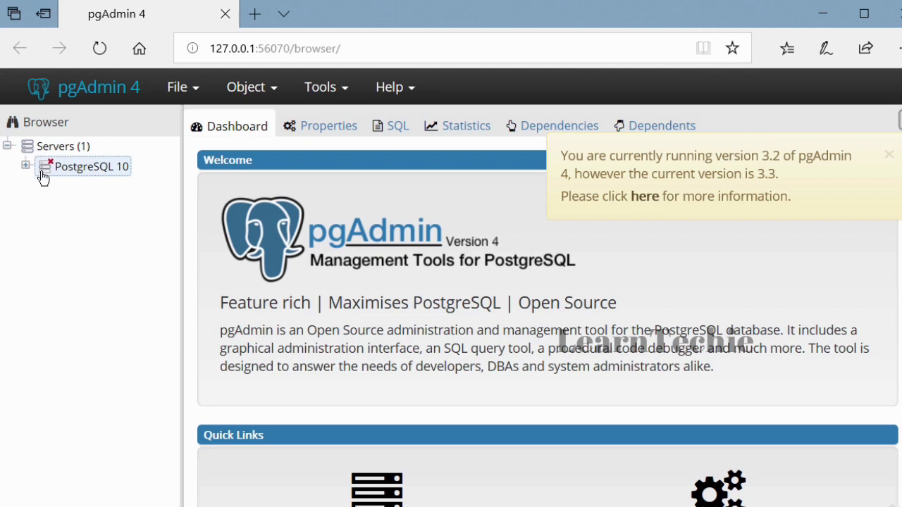
{"action": "left_click", "coordinate": [83, 175]}
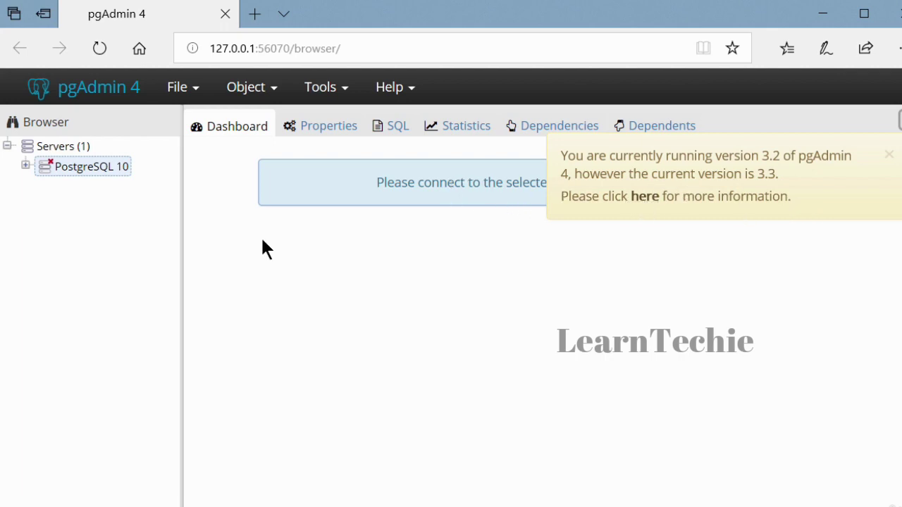
{"action": "left_click", "coordinate": [25, 167]}
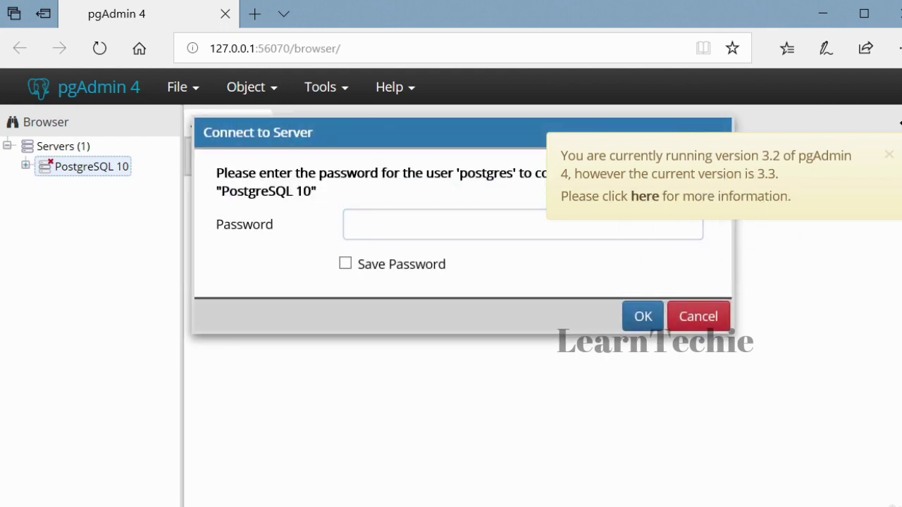
Dismiss the version 3.3 update notice and connect to PostgreSQL 10 with the postgres user's password
{"action": "left_click", "coordinate": [440, 222]}
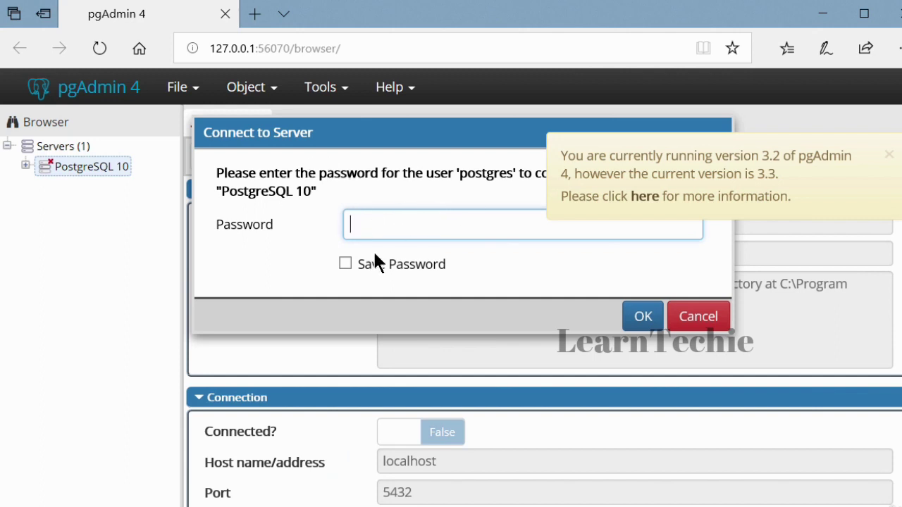
{"action": "left_click", "coordinate": [889, 155]}
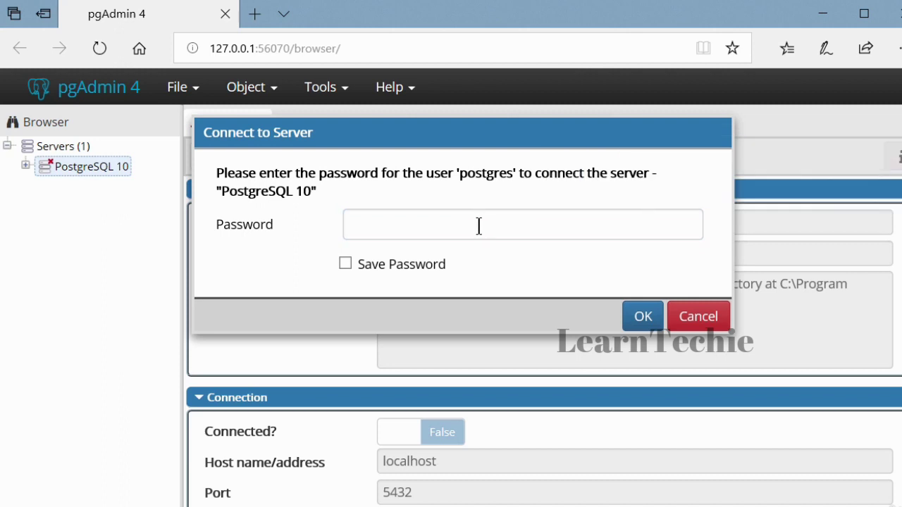
{"action": "left_click", "coordinate": [474, 225]}
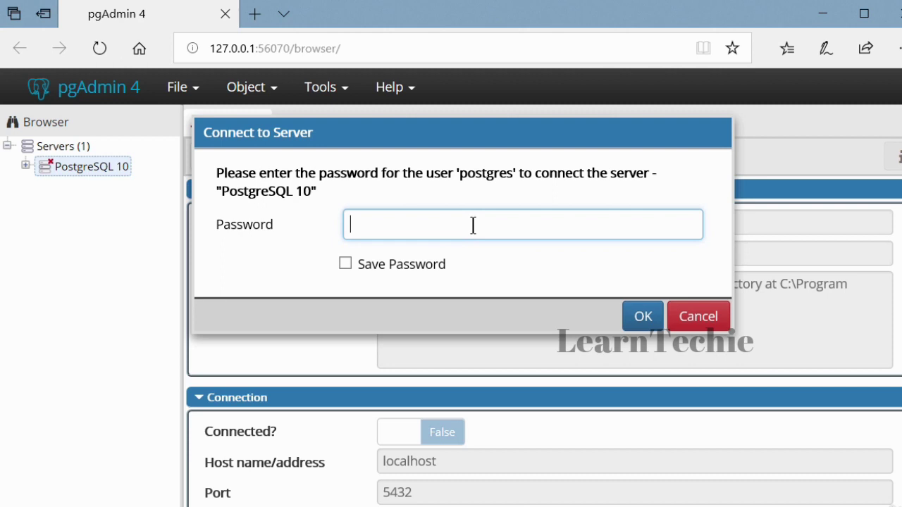
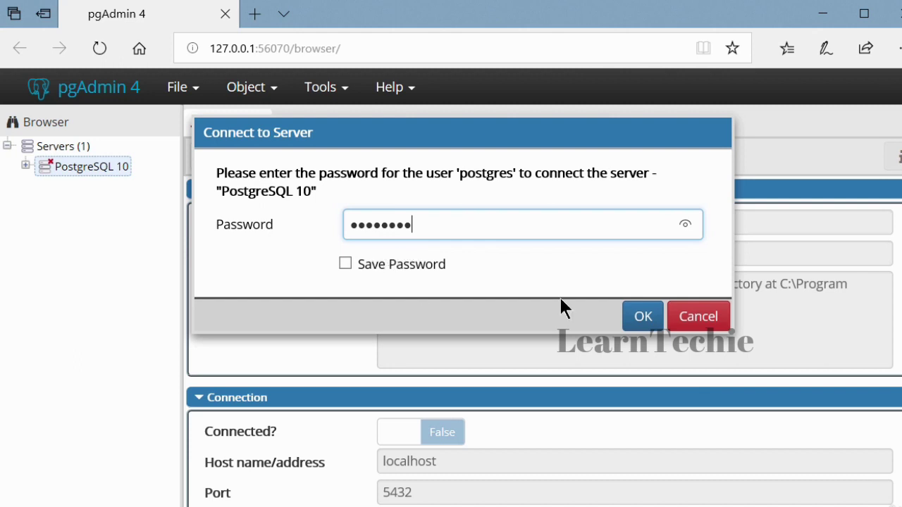
{"action": "left_click", "coordinate": [634, 318]}
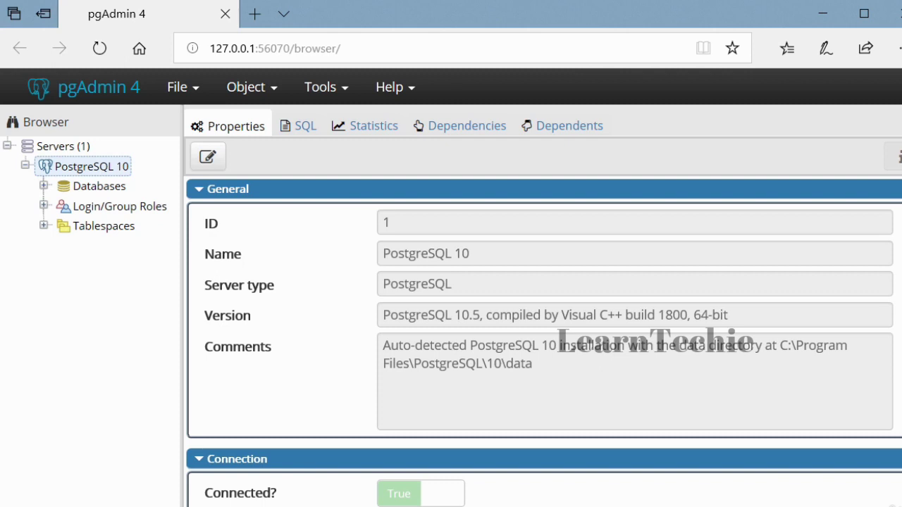
Expand Databases, Tablespaces and the postgres database in the Browser tree
{"action": "left_click", "coordinate": [56, 189]}
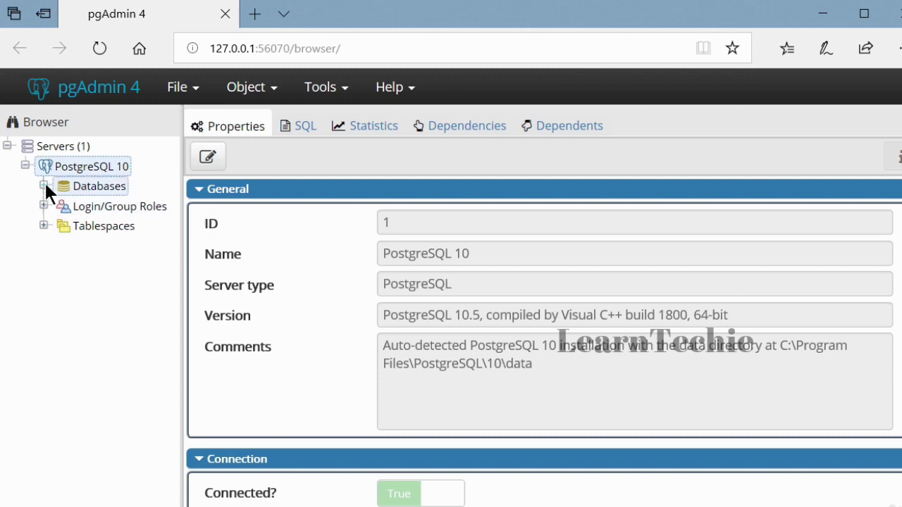
{"action": "left_click", "coordinate": [44, 185]}
{"action": "left_click", "coordinate": [44, 245]}
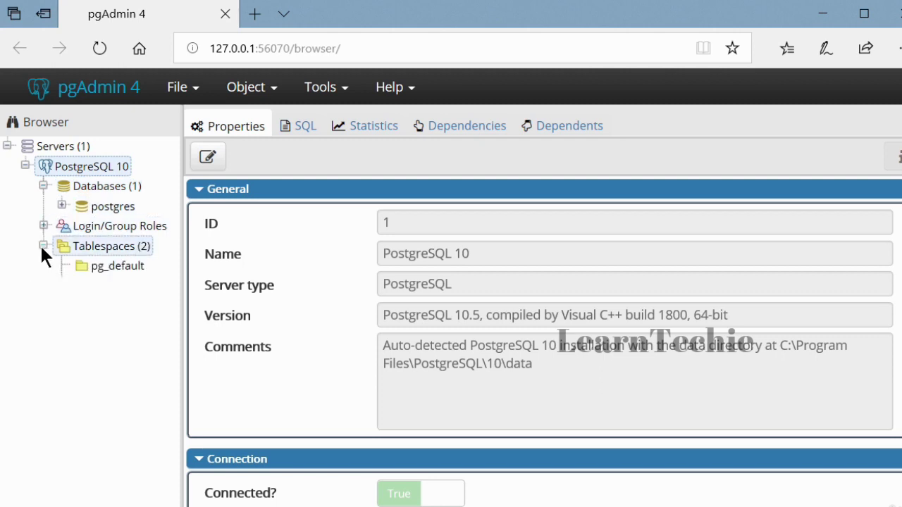
{"action": "left_click", "coordinate": [62, 205]}
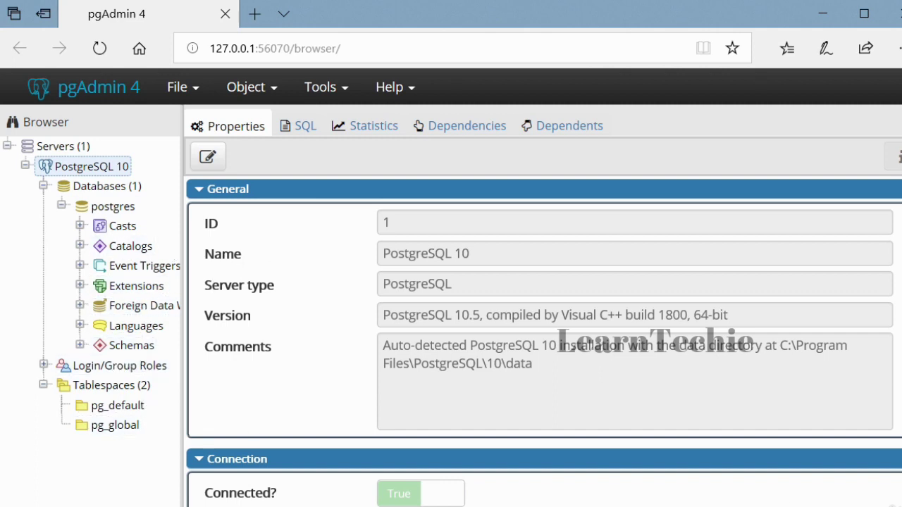
View the properties of the postgres database, Databases and Login/Group Roles
{"action": "left_click", "coordinate": [113, 207]}
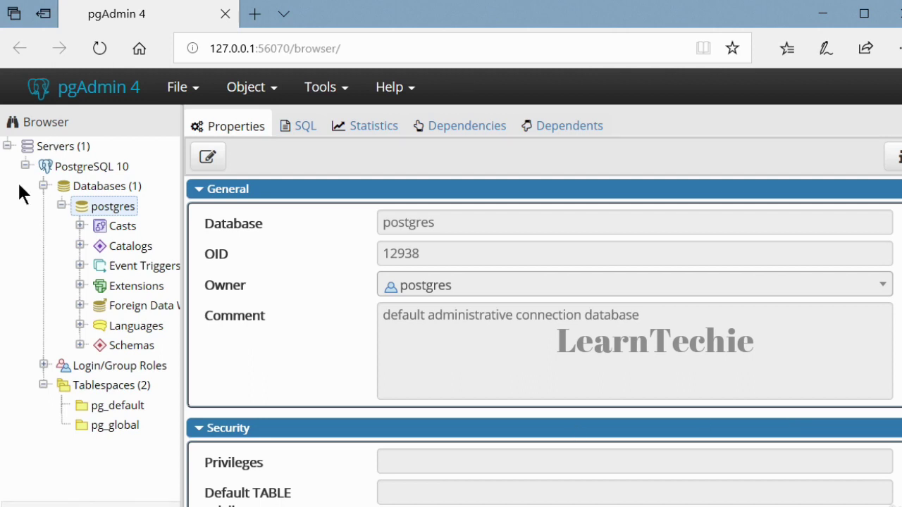
{"action": "left_click", "coordinate": [76, 188]}
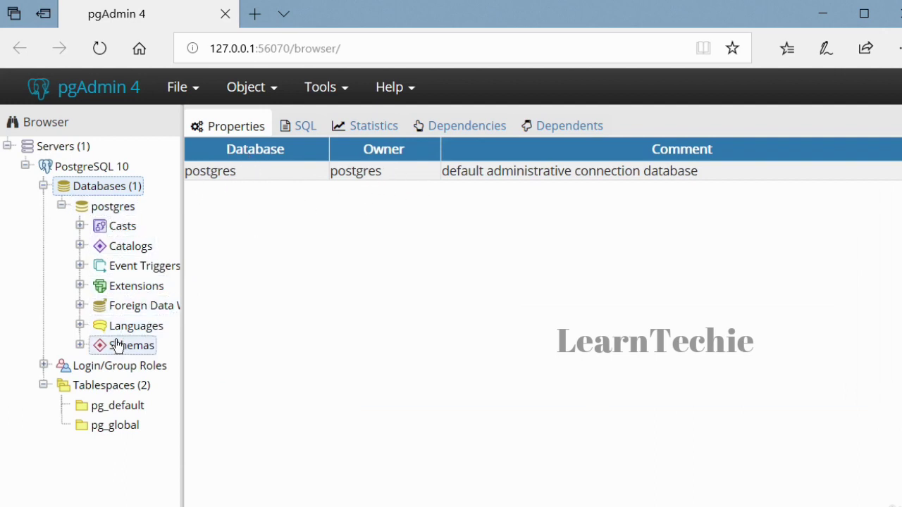
{"action": "left_click", "coordinate": [139, 366]}
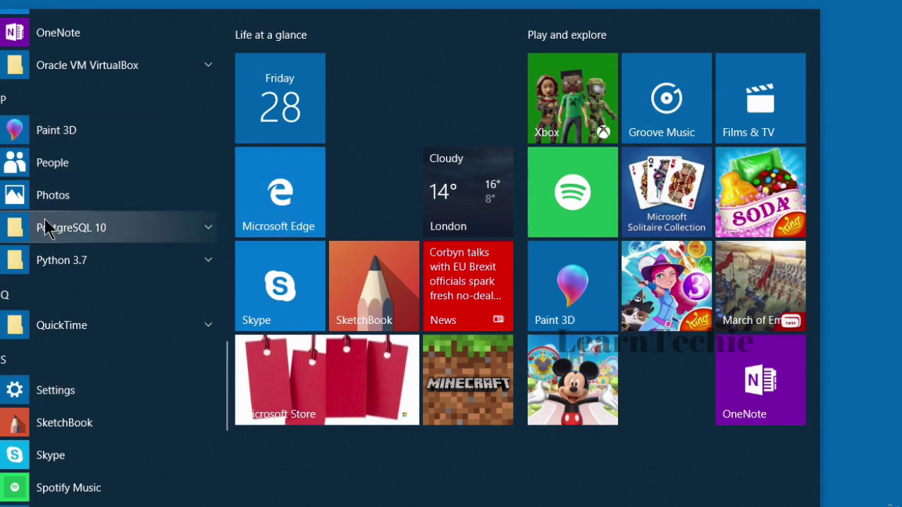
Launch SQL Shell (psql) from the Start menu's PostgreSQL 10 group
{"action": "left_click", "coordinate": [208, 229]}
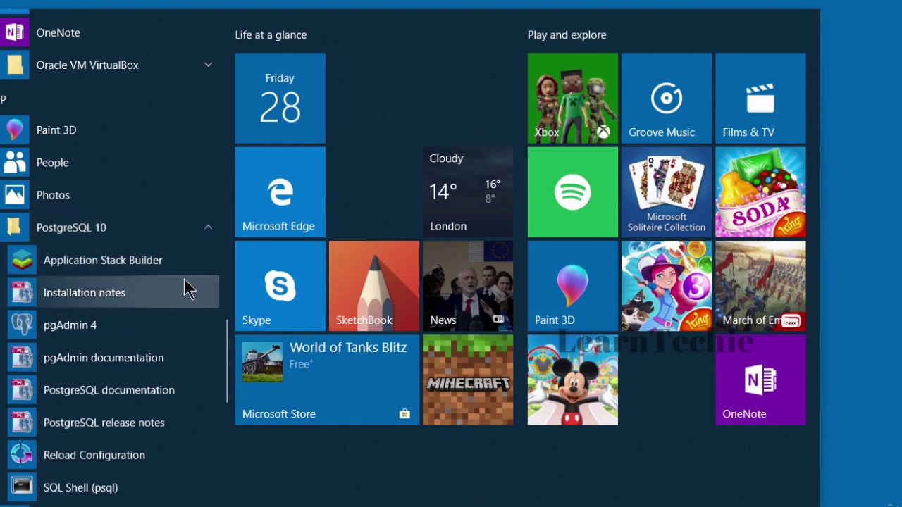
{"action": "scroll", "coordinate": [186, 292], "scroll_direction": "down", "scroll_amount": 2}
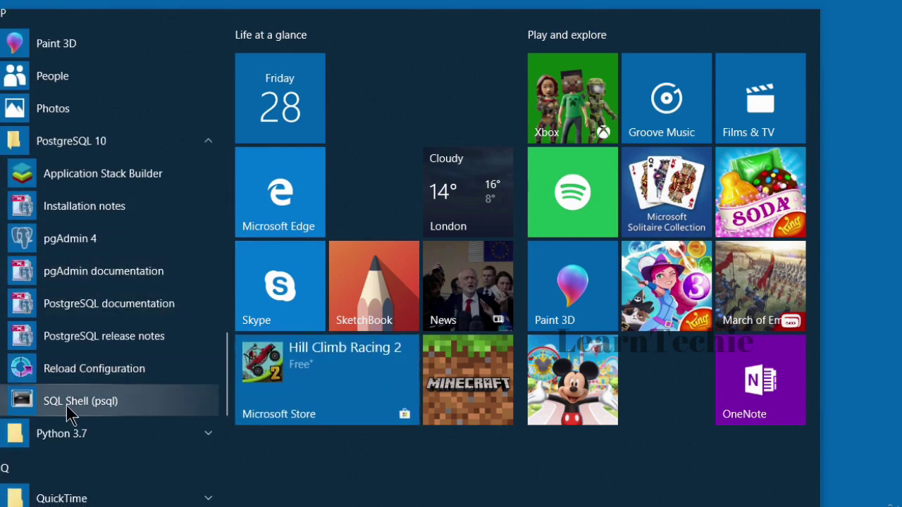
{"action": "left_click", "coordinate": [107, 401]}
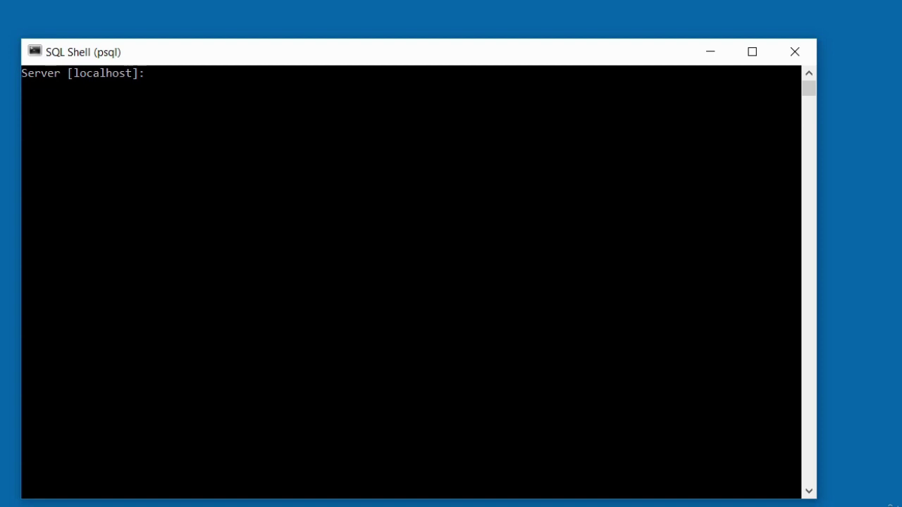
Accept the localhost, postgres database, port and postgres username defaults, then log in with the password
{"action": "key", "text": "Return"}
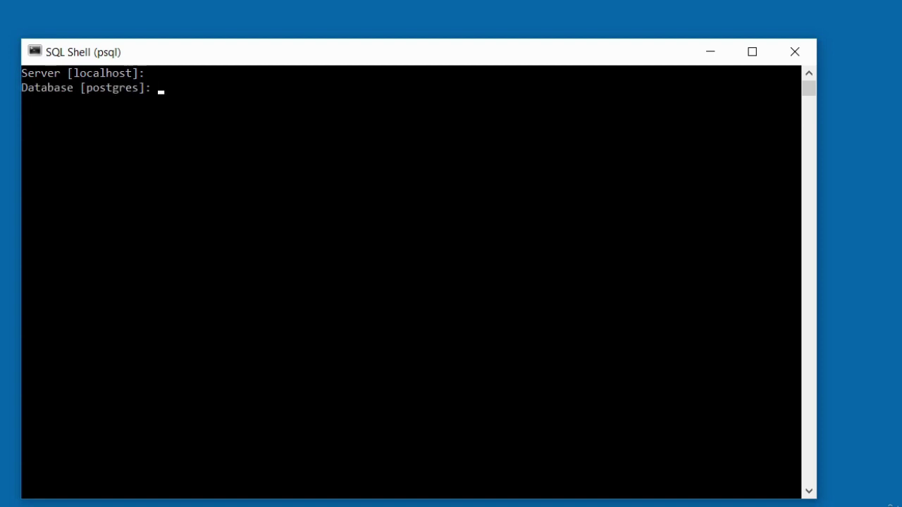
{"action": "key", "text": "Return"}
{"action": "key", "text": "Return"}
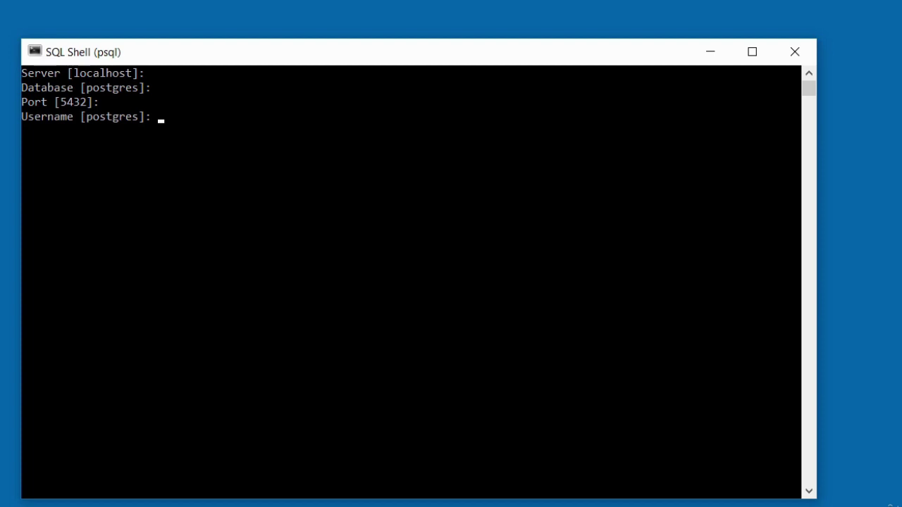
{"action": "key", "text": "Return"}
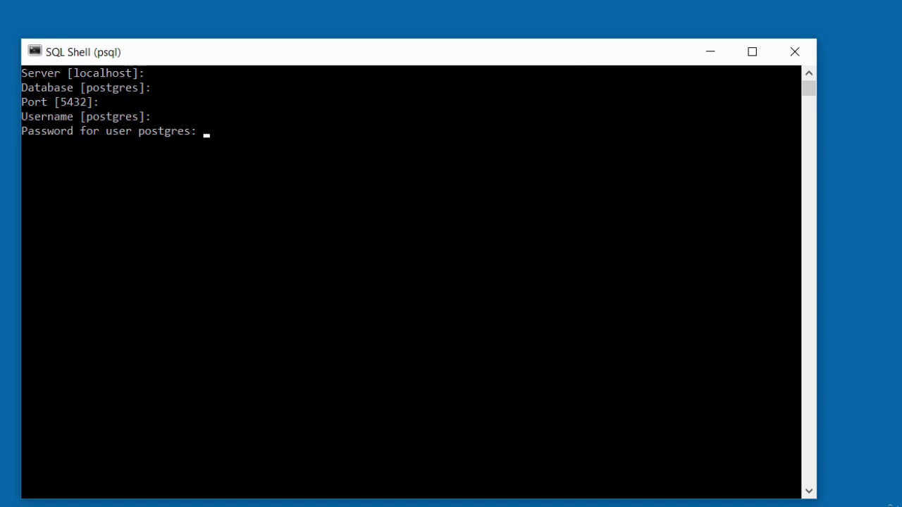
{"action": "key", "text": "Return"}
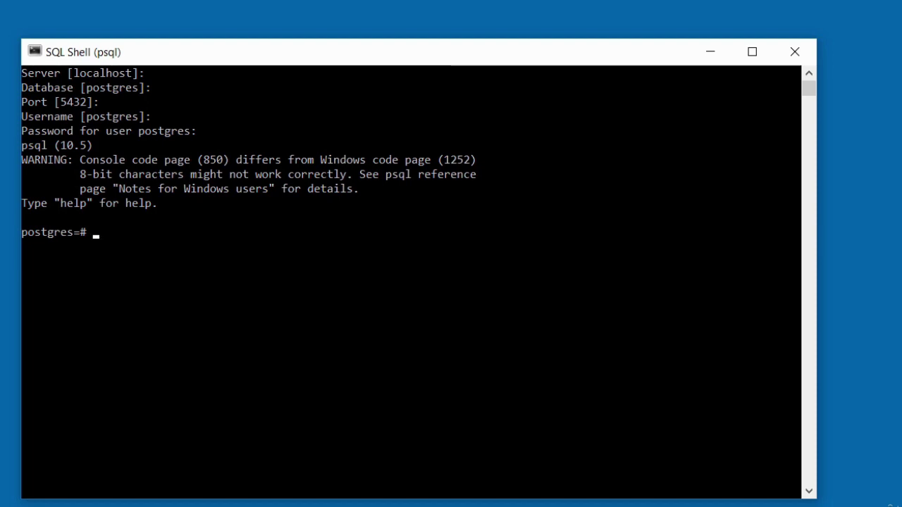
Run SELECT version(); to see PostgreSQL 10.5, then terminate the shell with Ctrl+C and y
{"action": "type", "text": "SELECT version"}
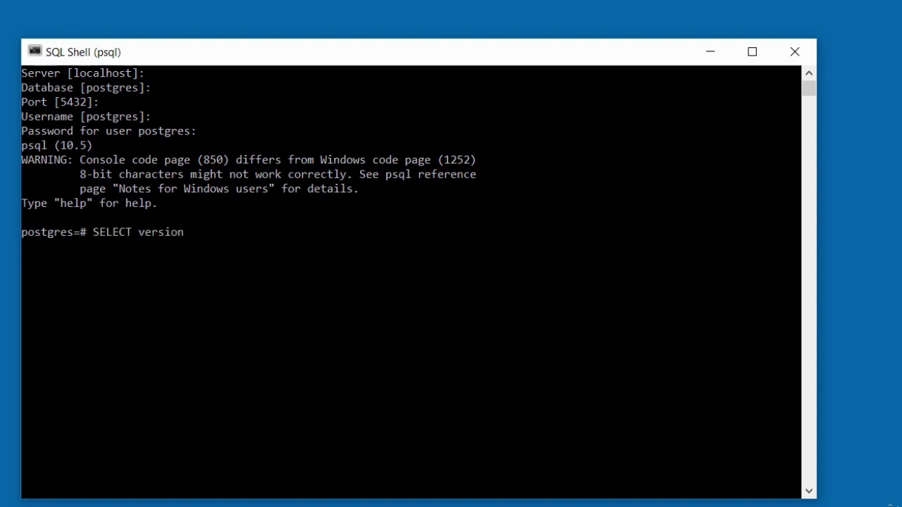
{"action": "type", "text": "();"}
{"action": "key", "text": "Return"}
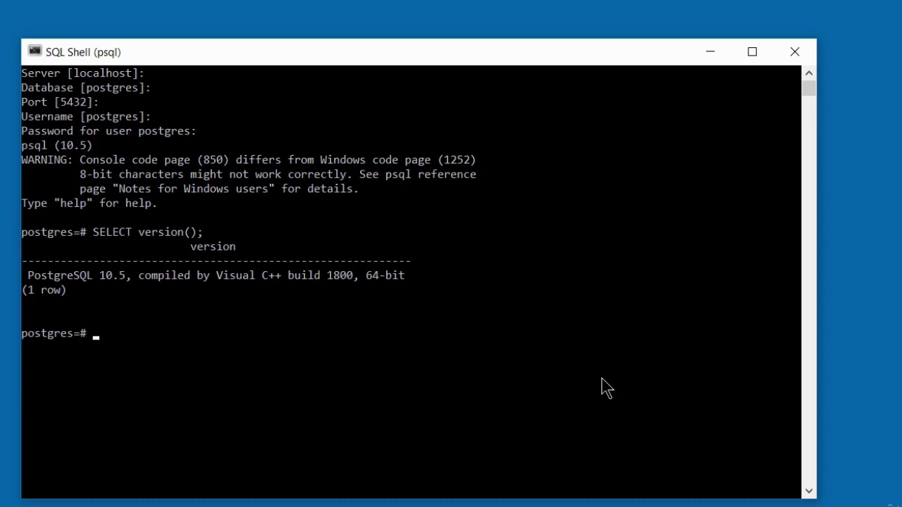
{"action": "key", "text": "ctrl+c"}
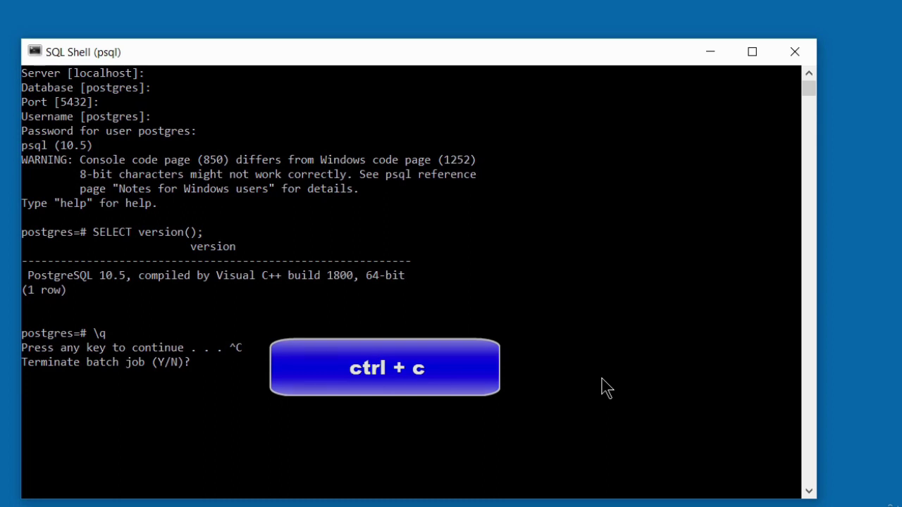
{"action": "type", "text": "y"}
{"action": "key", "text": "Return"}
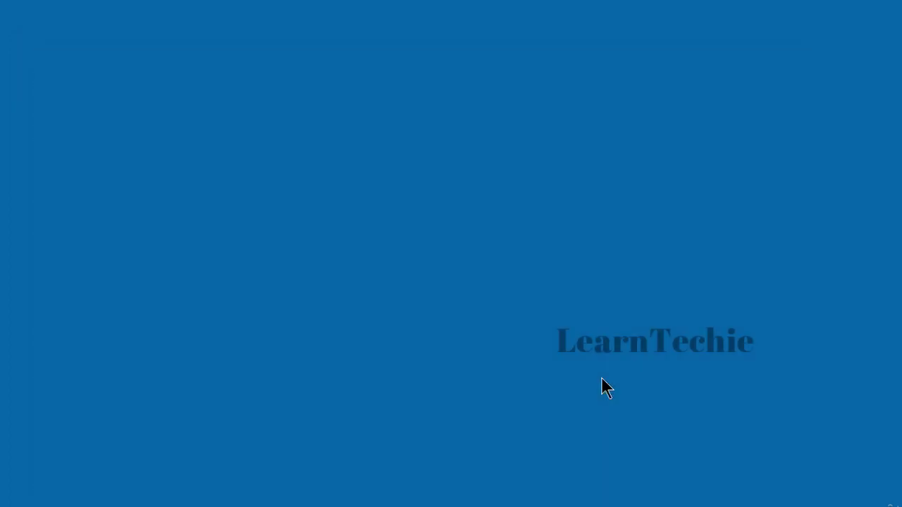
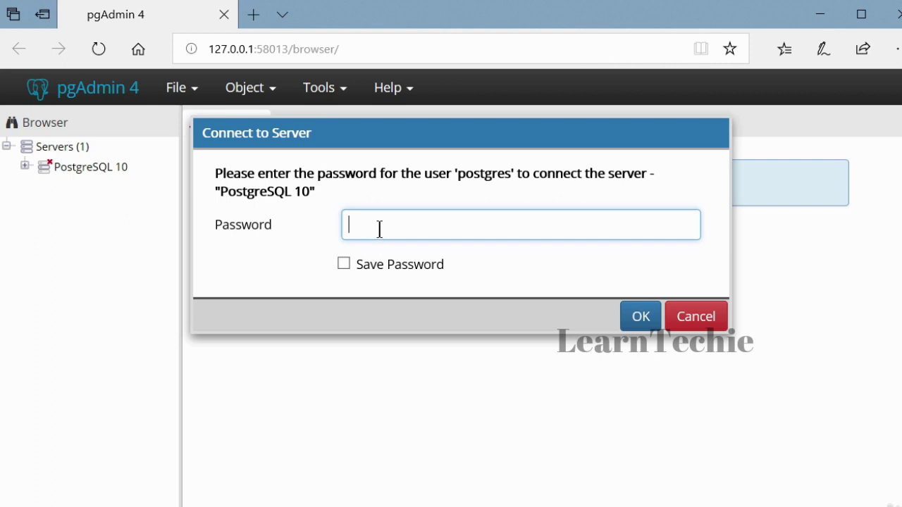
Connect to the PostgreSQL 10 server with its password and expand Databases, postgres and Login/Group Roles
{"action": "type", "text": "*****"}
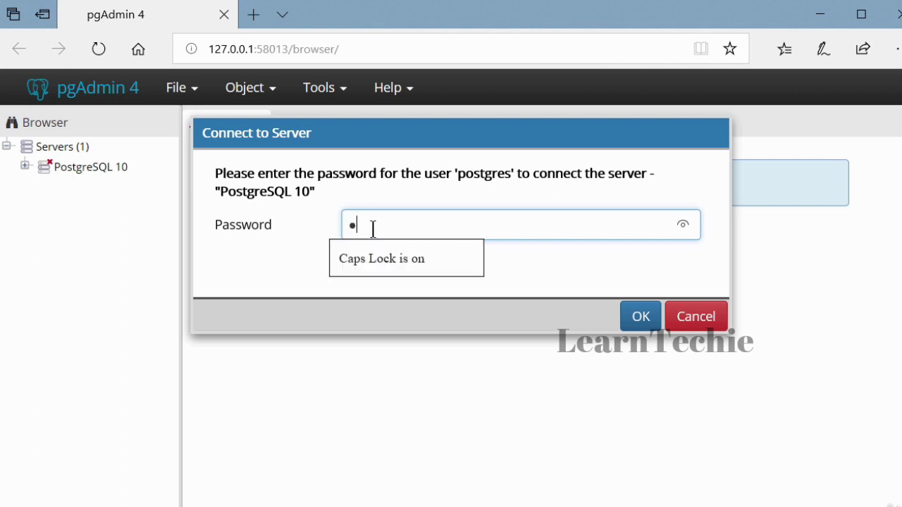
{"action": "type", "text": "***"}
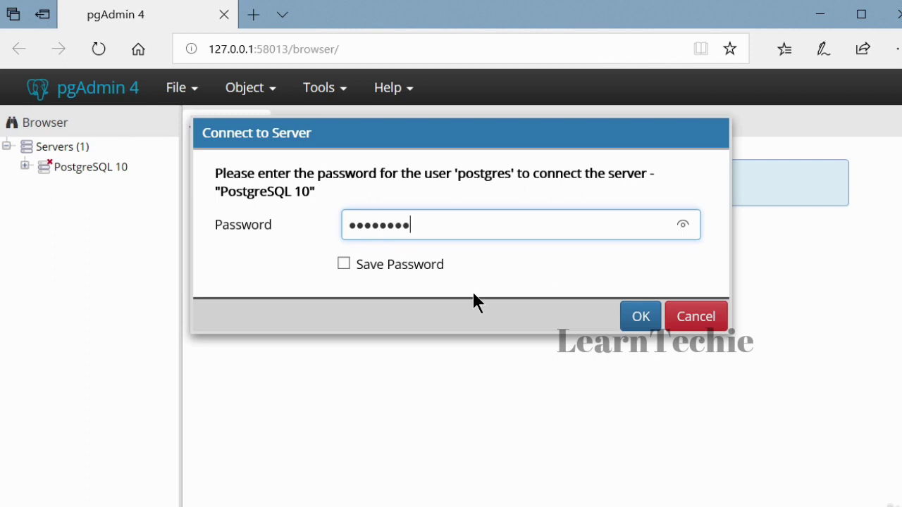
{"action": "left_click", "coordinate": [640, 317]}
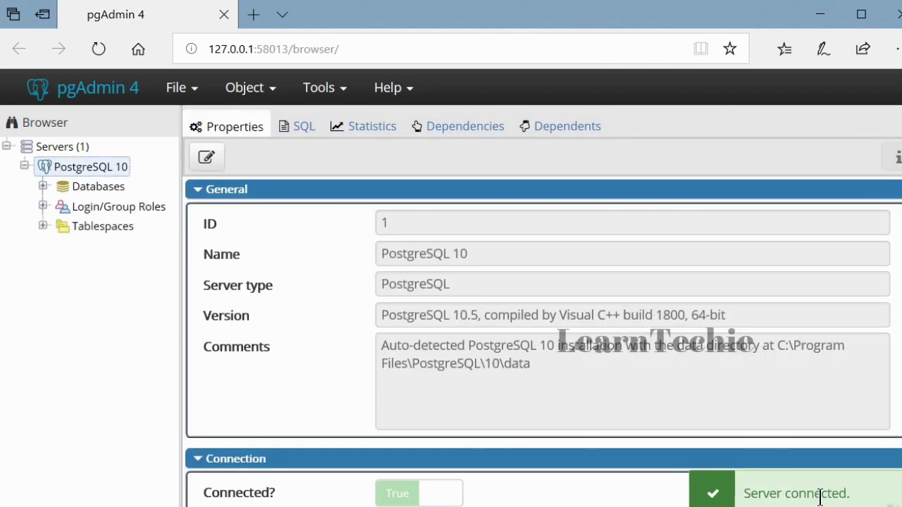
{"action": "left_click", "coordinate": [42, 186]}
{"action": "left_click", "coordinate": [59, 205]}
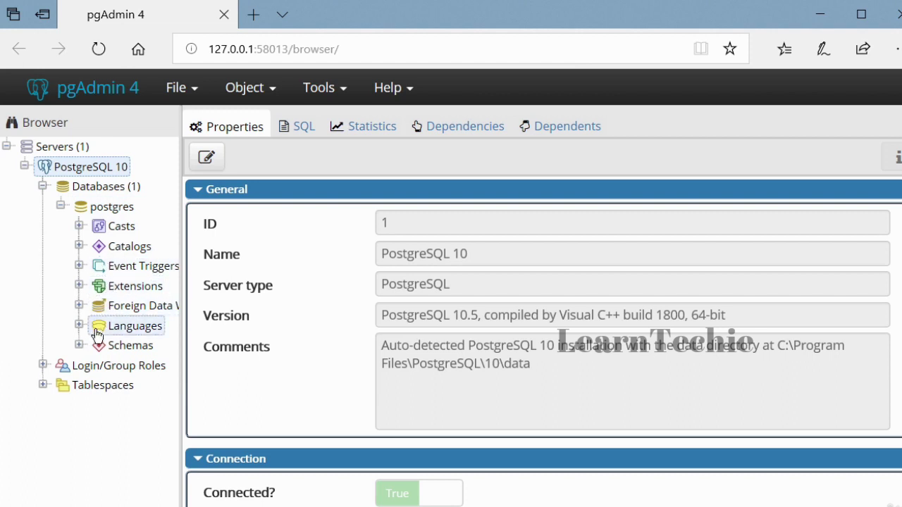
{"action": "left_click", "coordinate": [43, 365]}
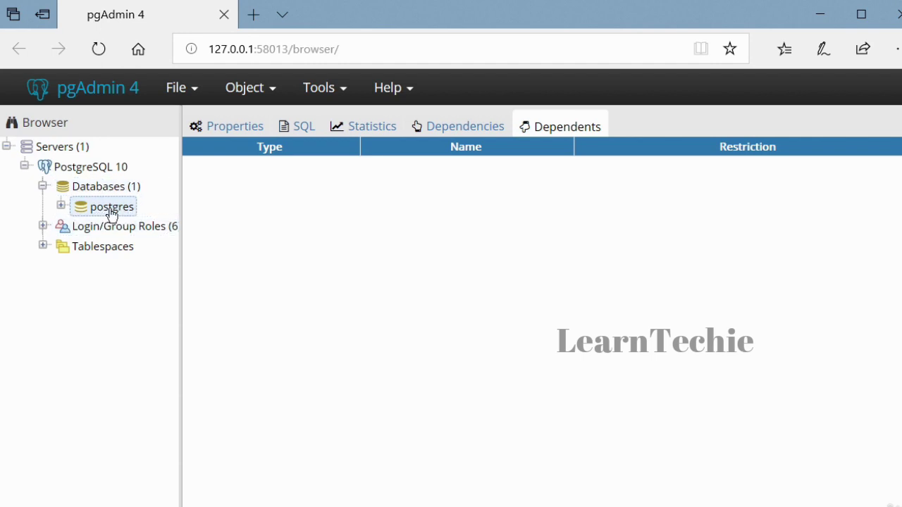
Open a Query Tool on the postgres database and enter SELECT version(); on line 1
{"action": "left_click", "coordinate": [341, 96]}
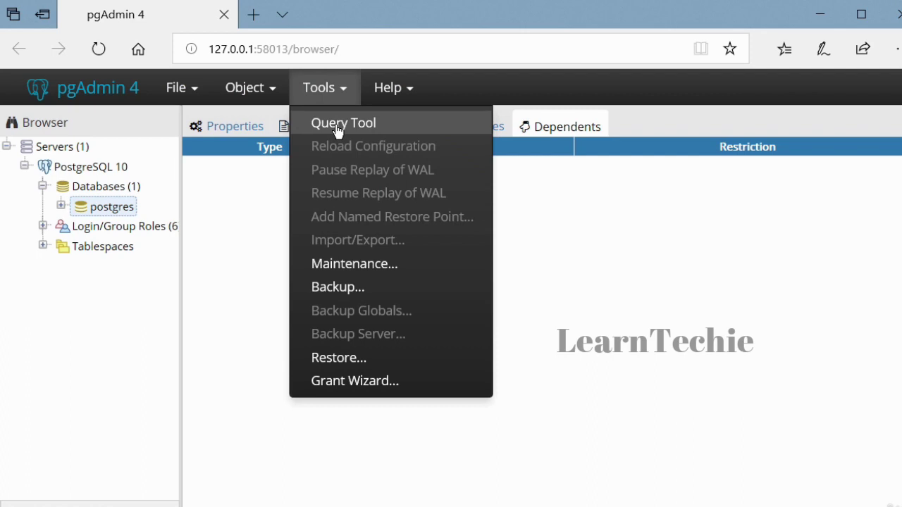
{"action": "left_click", "coordinate": [337, 127]}
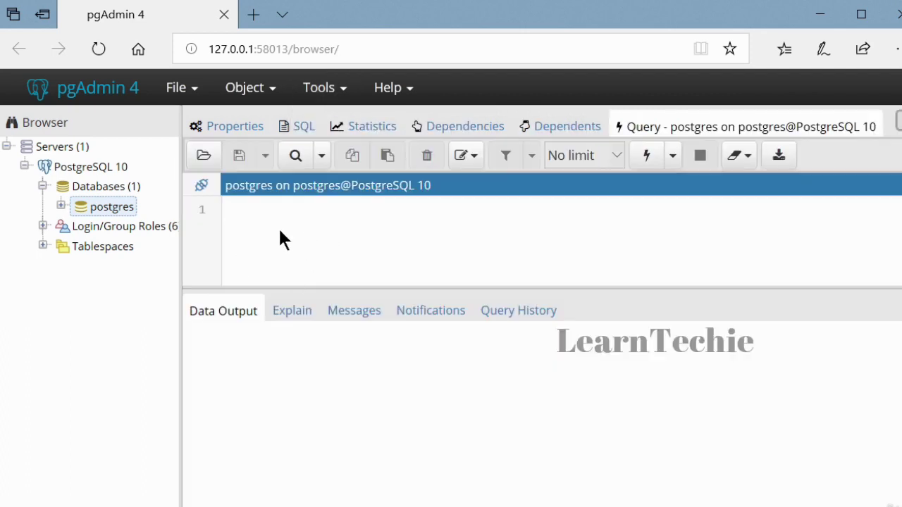
{"action": "type", "text": "S"}
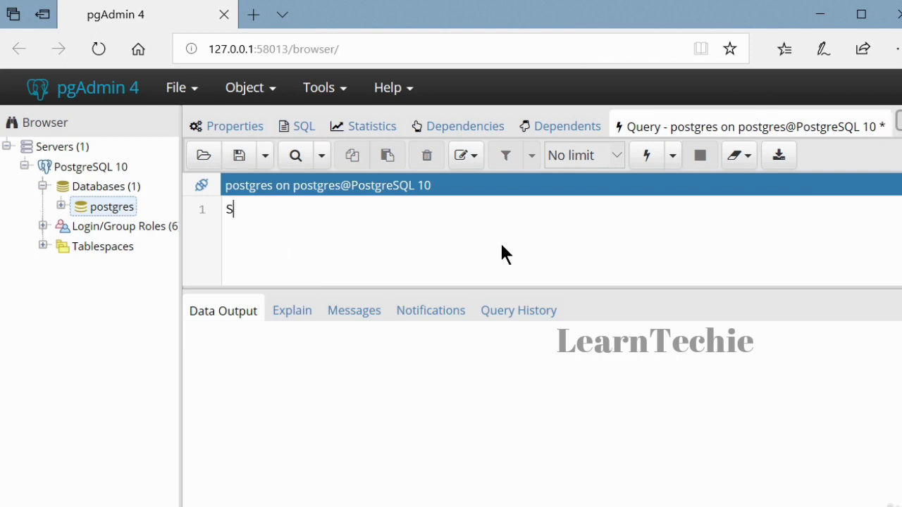
{"action": "type", "text": "ELECT version"}
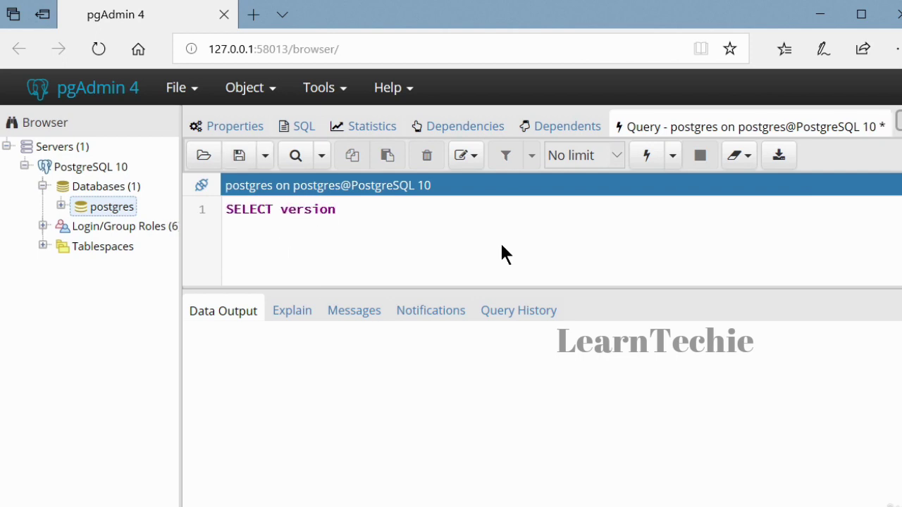
{"action": "type", "text": "("}
{"action": "key", "text": "BackSpace"}
{"action": "type", "text": "("}
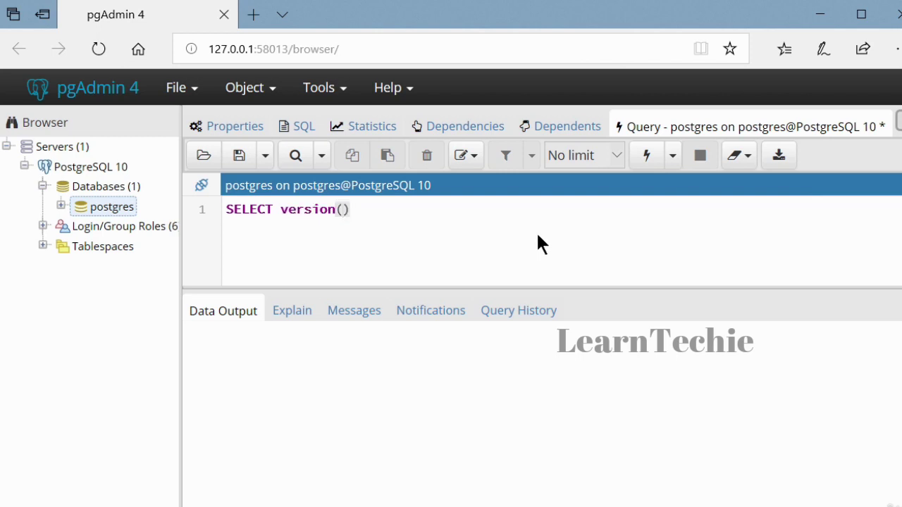
{"action": "left_click", "coordinate": [358, 212]}
{"action": "type", "text": ";"}
Run SELECT version(); to get PostgreSQL 10.5, 64-bit, then close and leave the pgAdmin page
{"action": "left_click", "coordinate": [648, 167]}
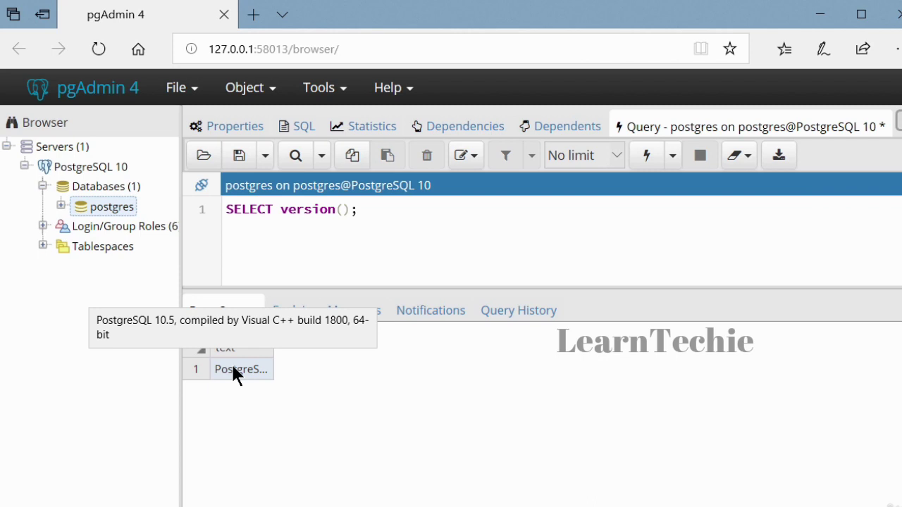
{"action": "left_click", "coordinate": [180, 87]}
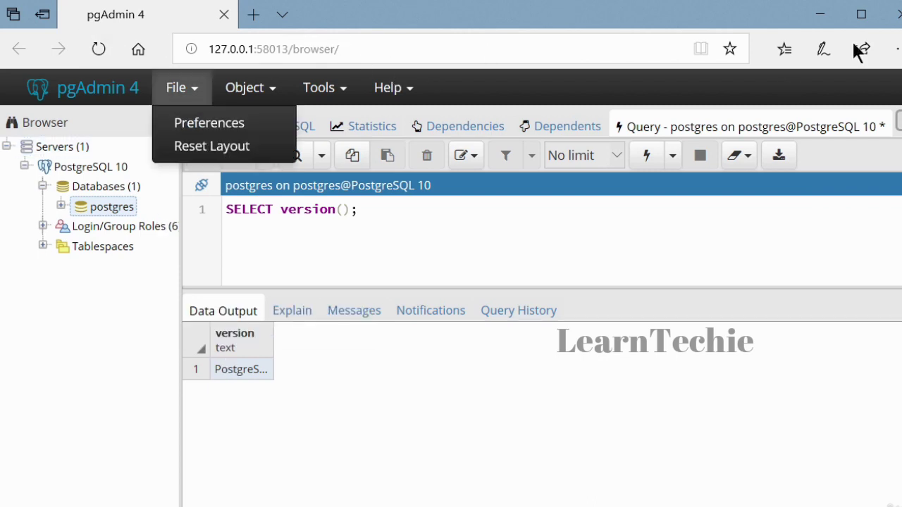
{"action": "left_click", "coordinate": [892, 14]}
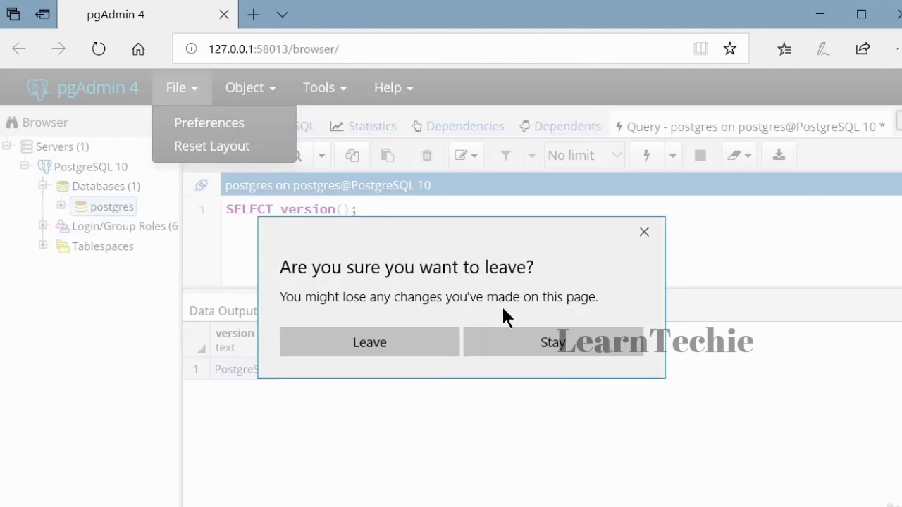
{"action": "left_click", "coordinate": [380, 345]}
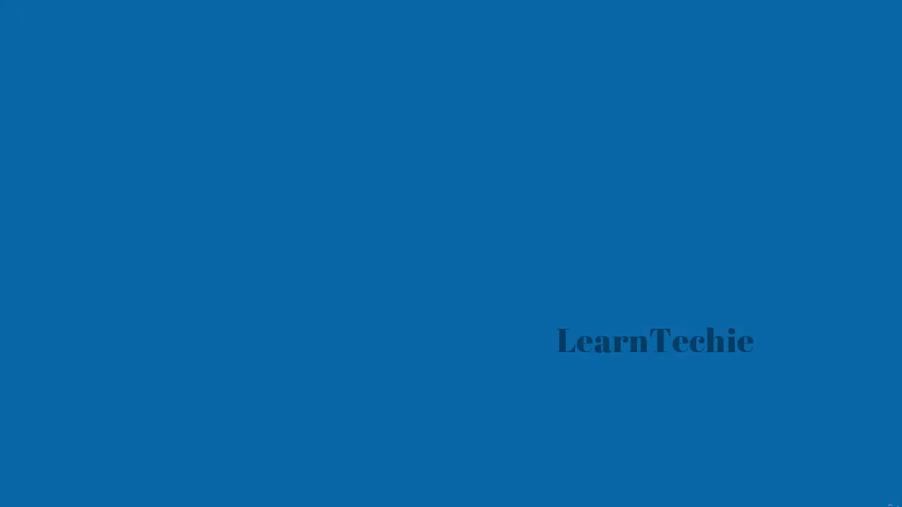
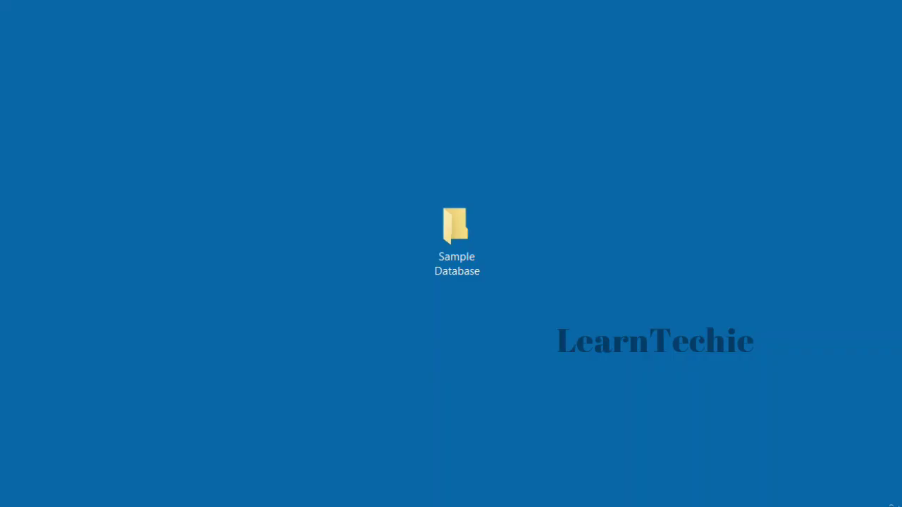
Extract dvdrental.zip in the Sample Database folder into an archive beside it
{"action": "left_click", "coordinate": [448, 240]}
{"action": "double_click", "coordinate": [448, 240]}
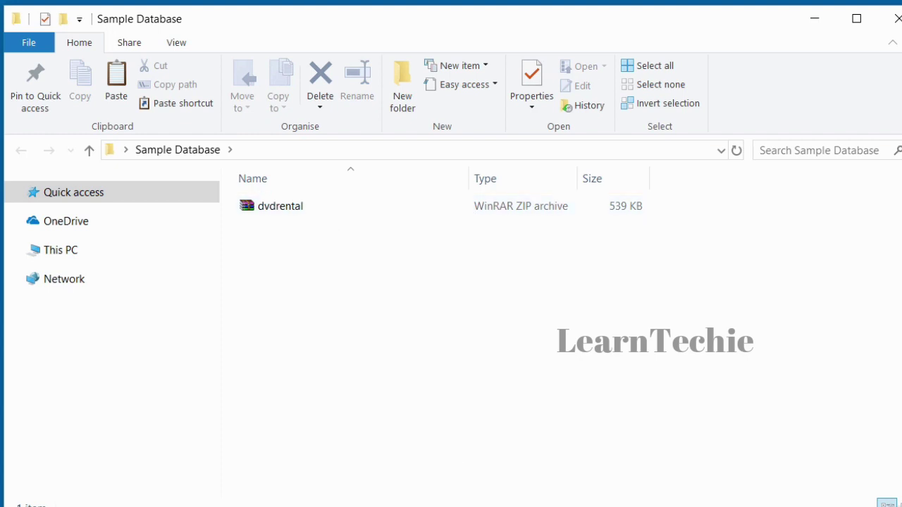
{"action": "right_click", "coordinate": [276, 204]}
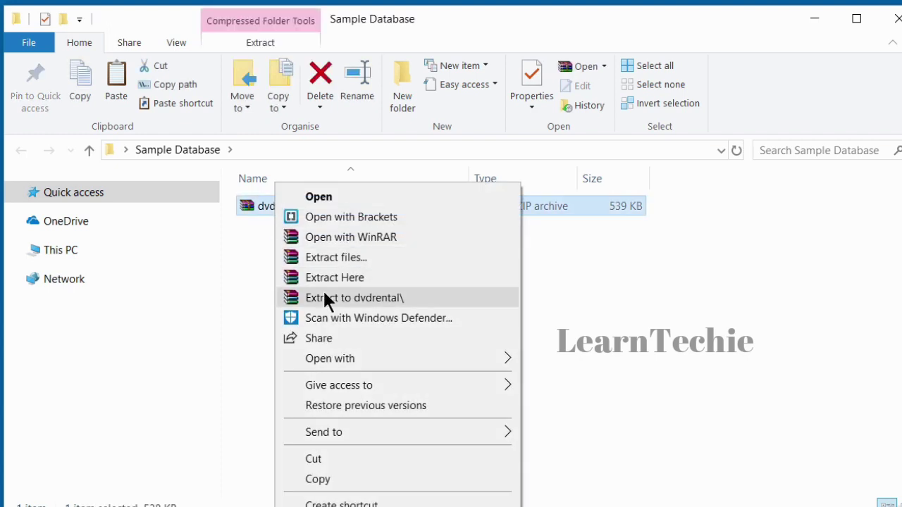
{"action": "left_click", "coordinate": [345, 279]}
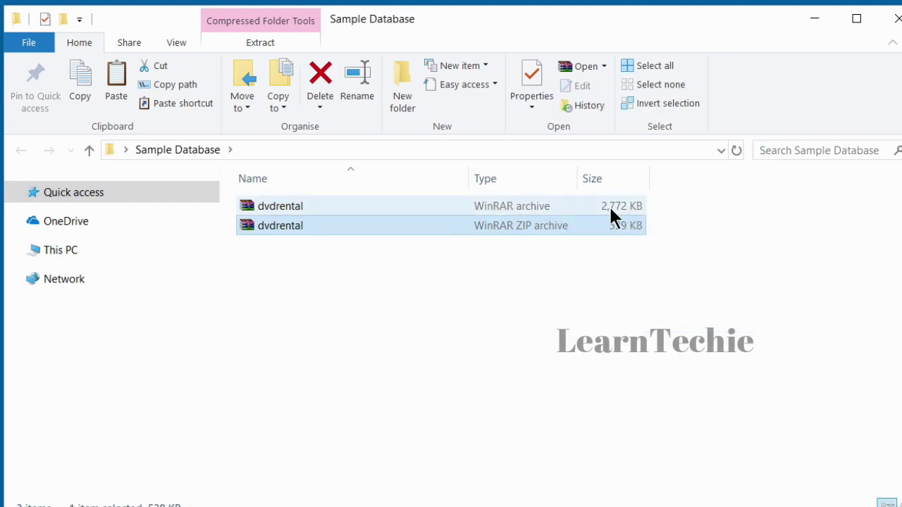
Check the extracted dvdrental archive's properties: a 2.70 MB .tar file
{"action": "right_click", "coordinate": [282, 204]}
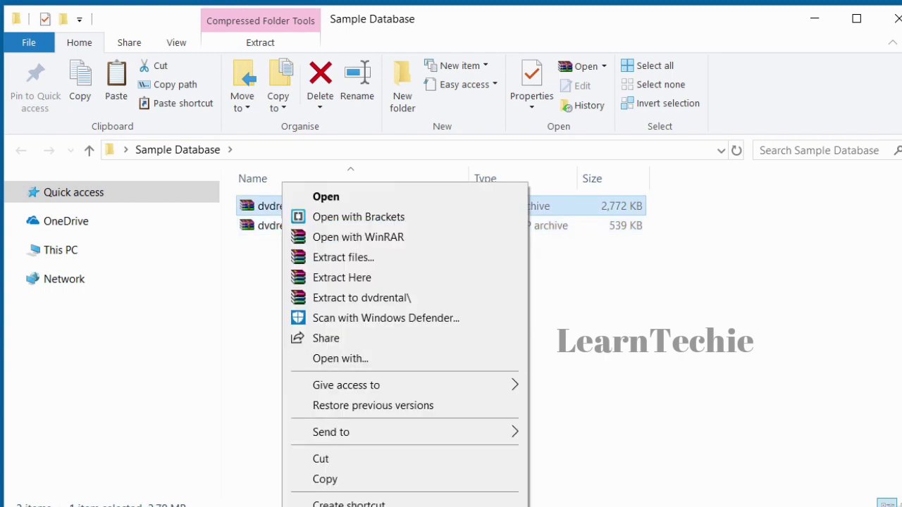
{"action": "key", "text": "r"}
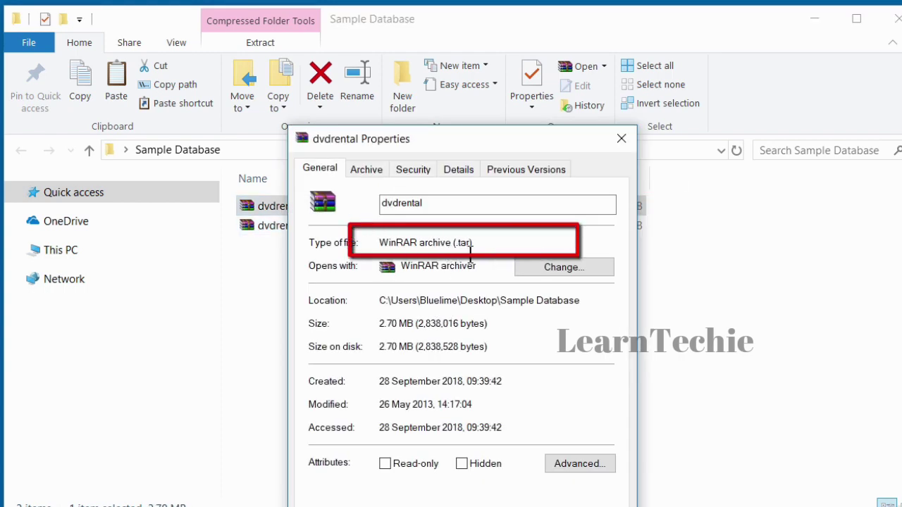
{"action": "left_click", "coordinate": [622, 139]}
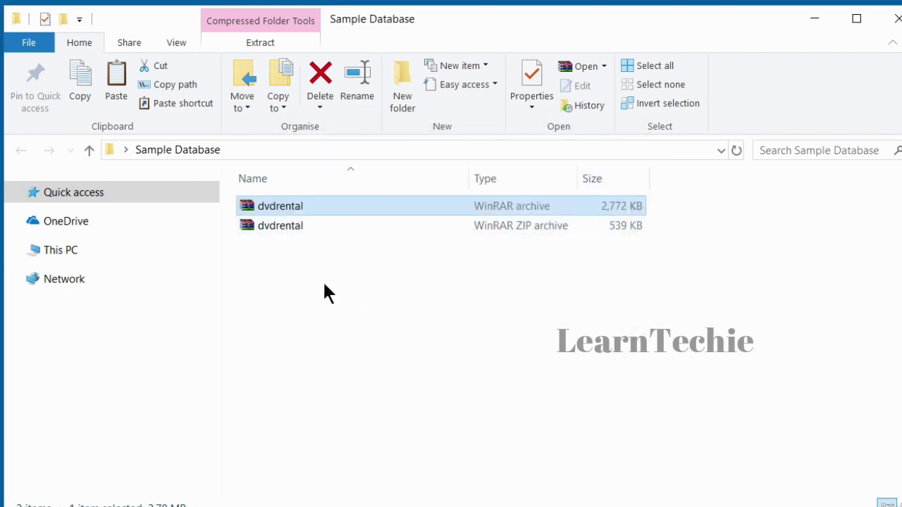
Copy the dvdrental.tar archive and go to the OS (C:) drive
{"action": "right_click", "coordinate": [298, 203]}
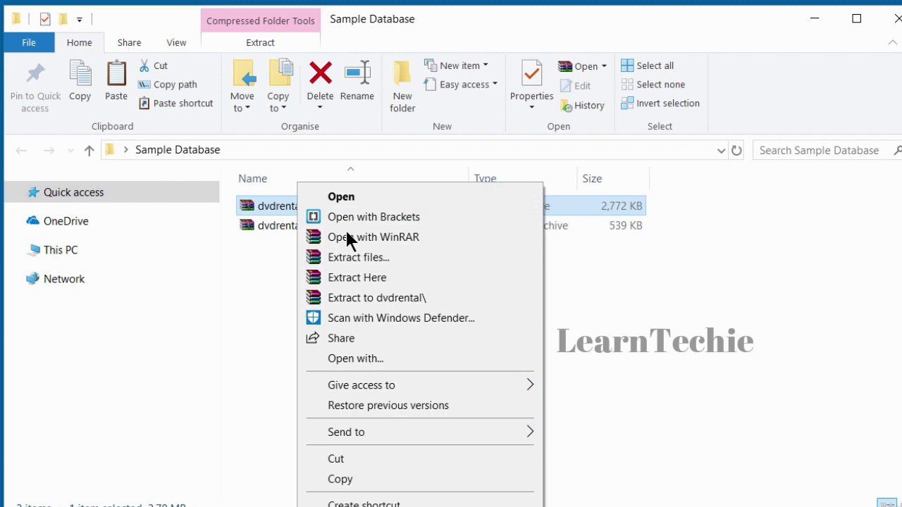
{"action": "left_click", "coordinate": [353, 480]}
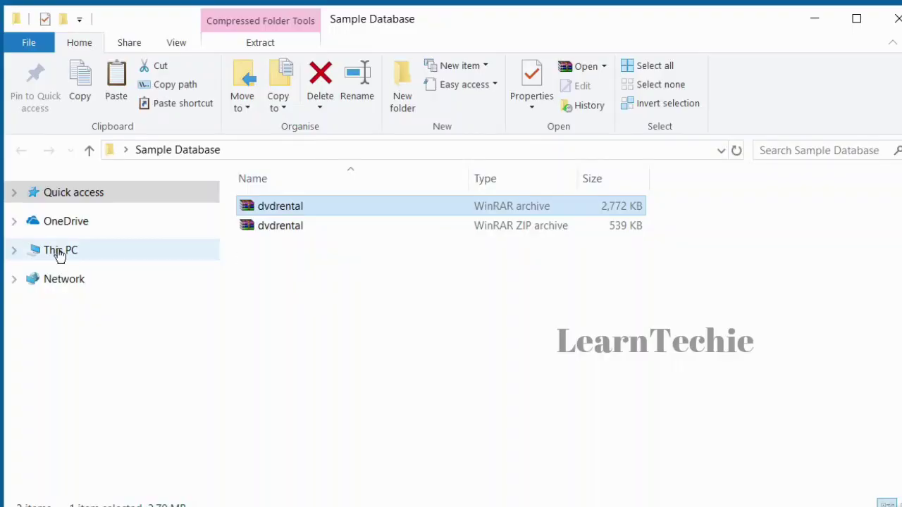
{"action": "left_click", "coordinate": [60, 250]}
{"action": "double_click", "coordinate": [343, 451]}
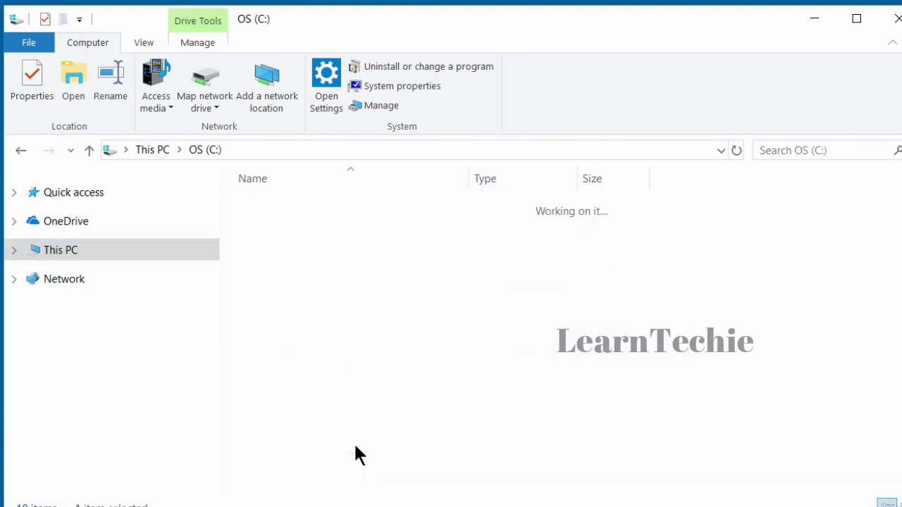
Create a new folder named temp on the C: drive
{"action": "right_click", "coordinate": [617, 269]}
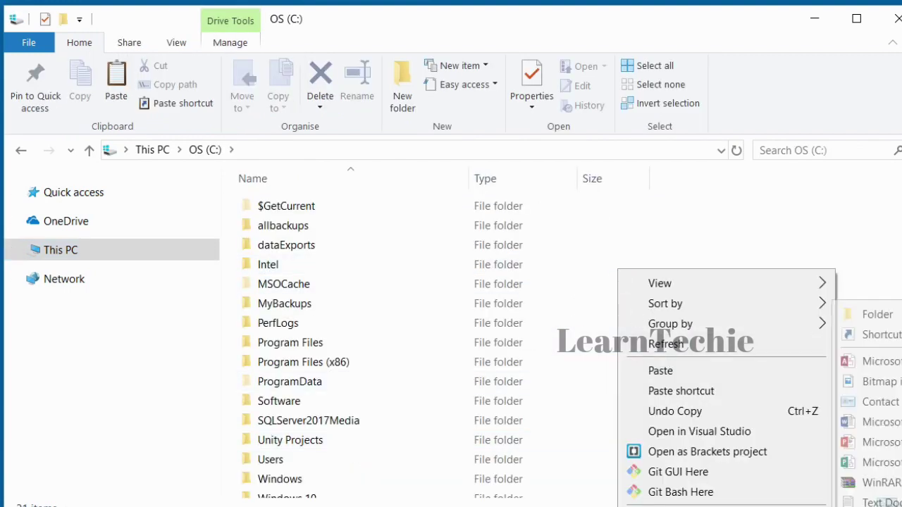
{"action": "left_click", "coordinate": [881, 320]}
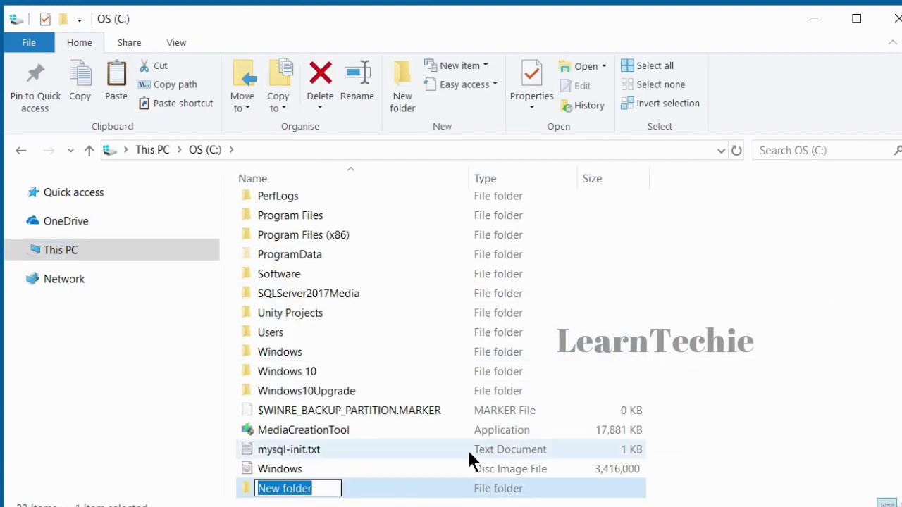
{"action": "type", "text": "temp"}
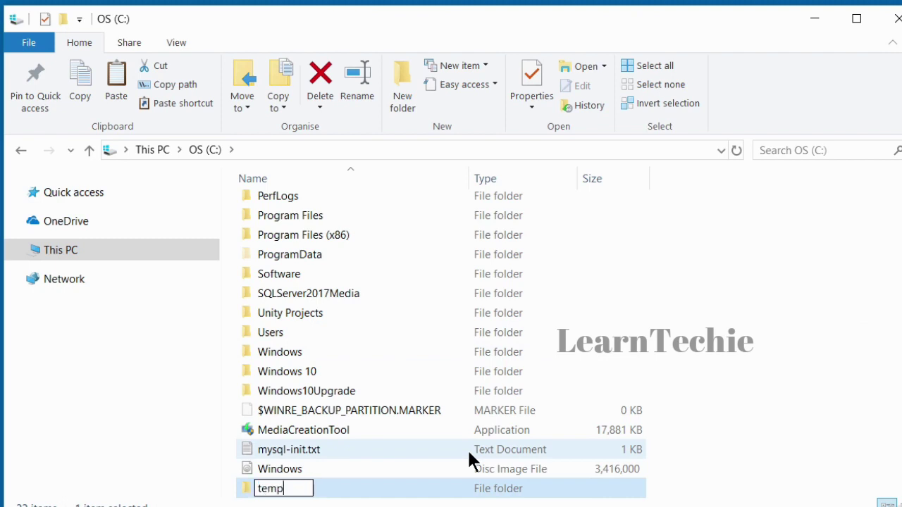
{"action": "left_click", "coordinate": [608, 347]}
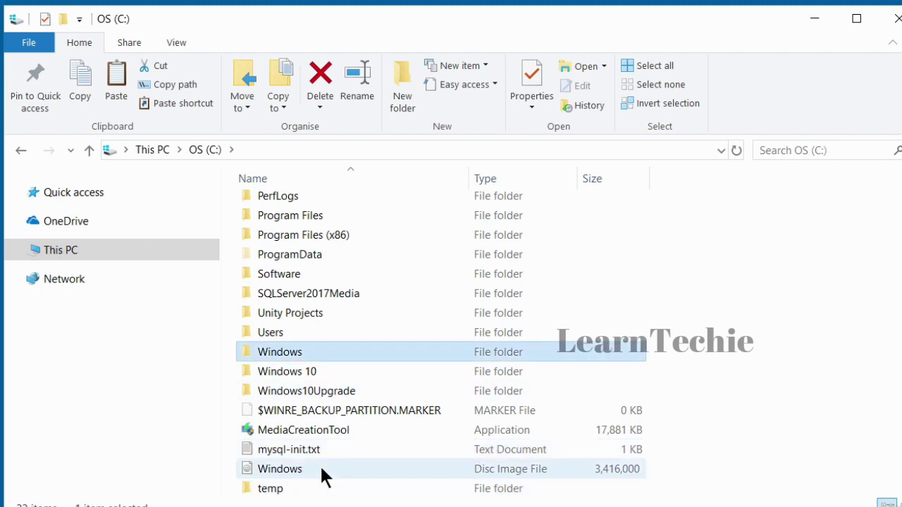
Paste the dvdrental archive into C:\temp
{"action": "double_click", "coordinate": [277, 491]}
{"action": "right_click", "coordinate": [326, 277]}
{"action": "left_click", "coordinate": [366, 64]}
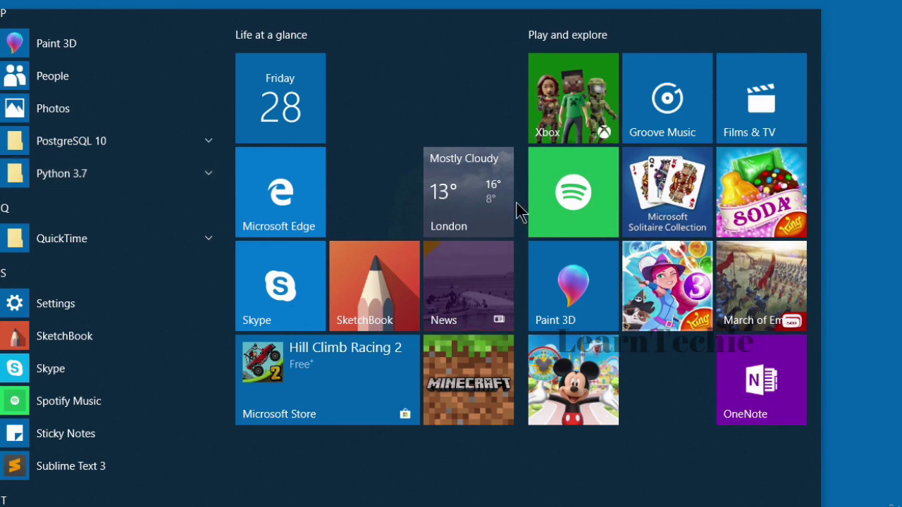
Launch SQL Shell (psql) from PostgreSQL 10 and log in with default localhost, postgres, port and user
{"action": "left_click", "coordinate": [208, 144]}
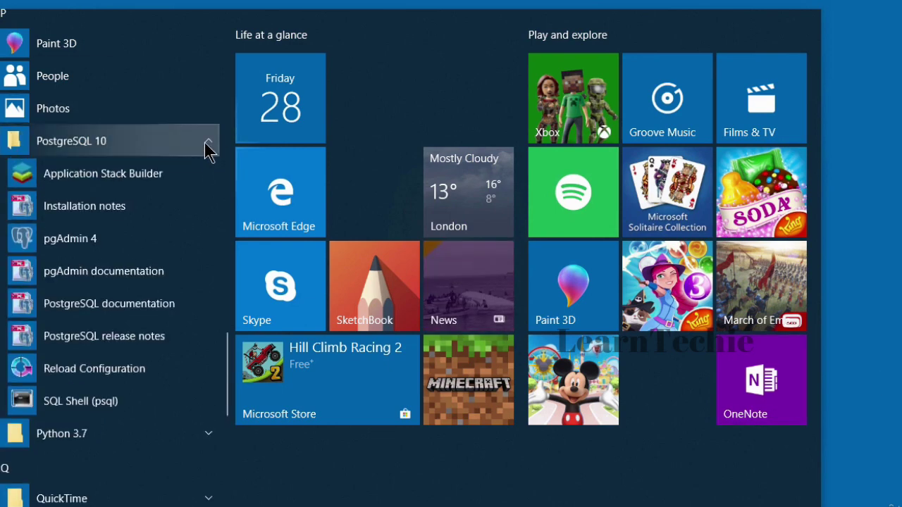
{"action": "left_click", "coordinate": [72, 403]}
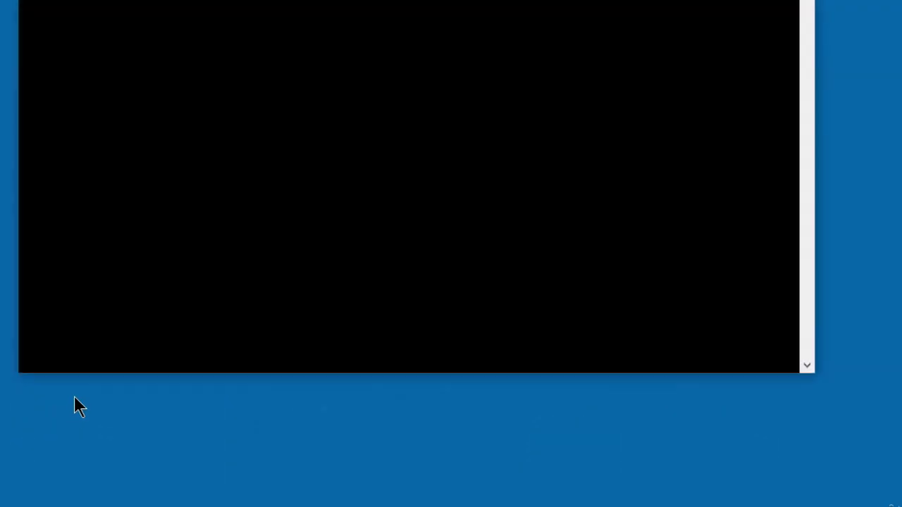
{"action": "left_click_drag", "start_coordinate": [304, 14], "coordinate": [284, 8]}
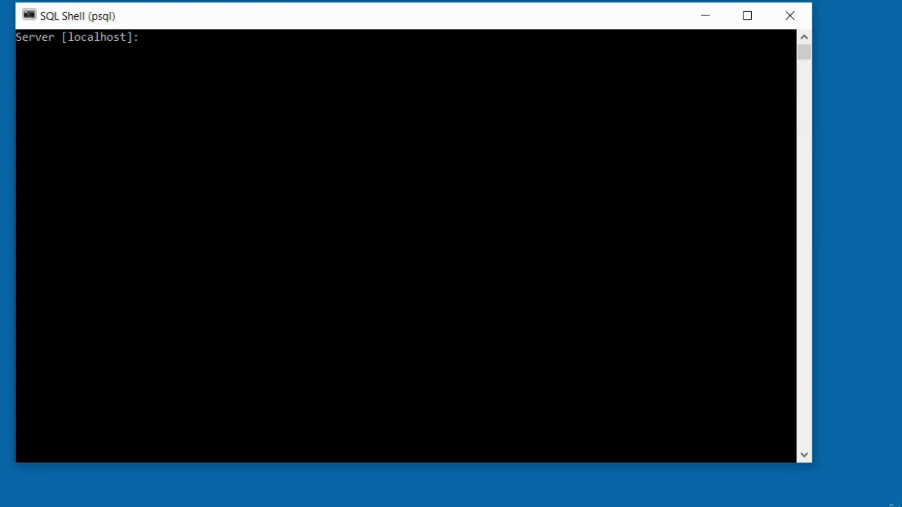
{"action": "key", "text": "Return"}
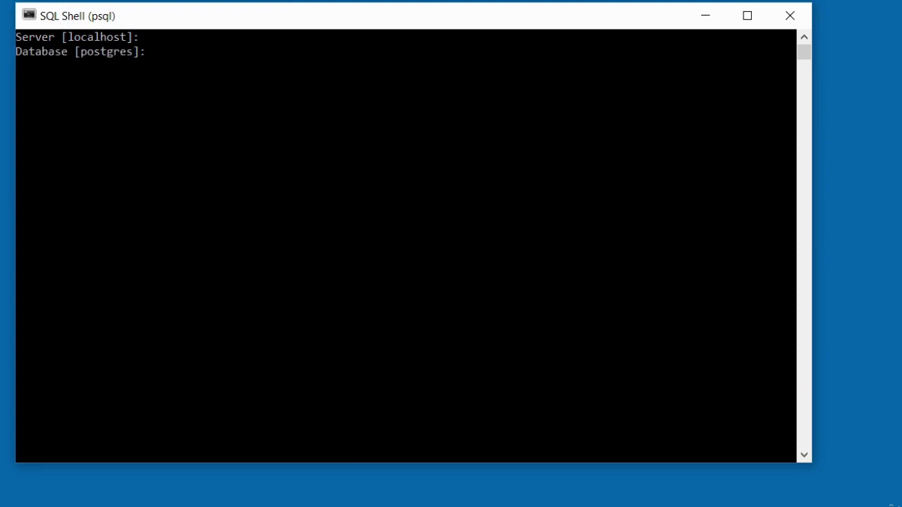
{"action": "key", "text": "Return"}
{"action": "key", "text": "Return"}
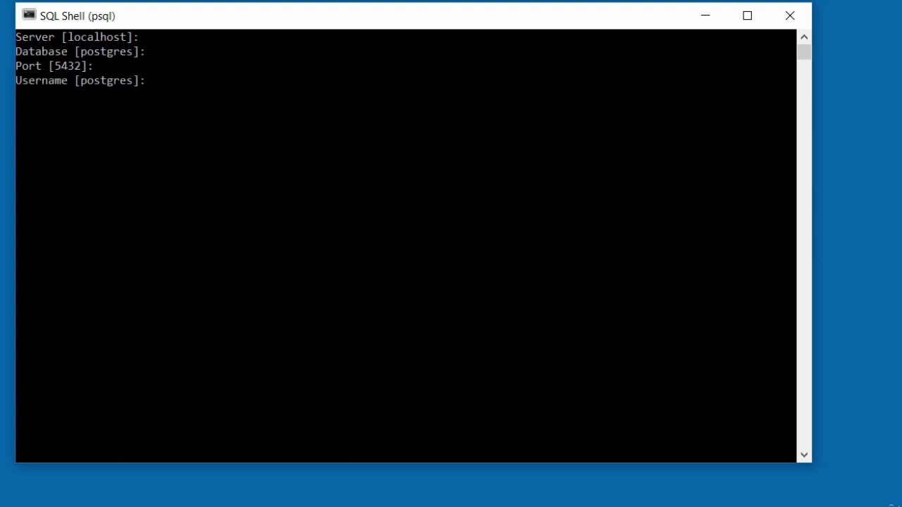
{"action": "key", "text": "Return"}
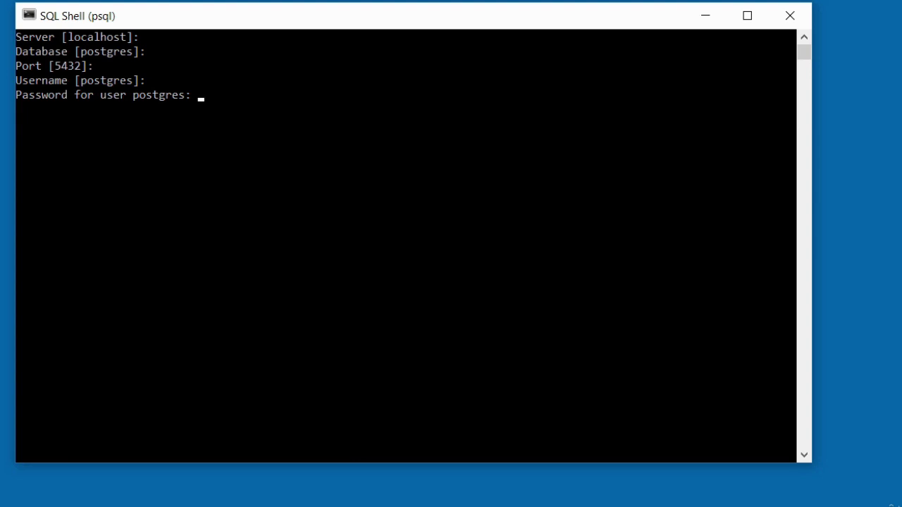
{"action": "key", "text": "Return"}
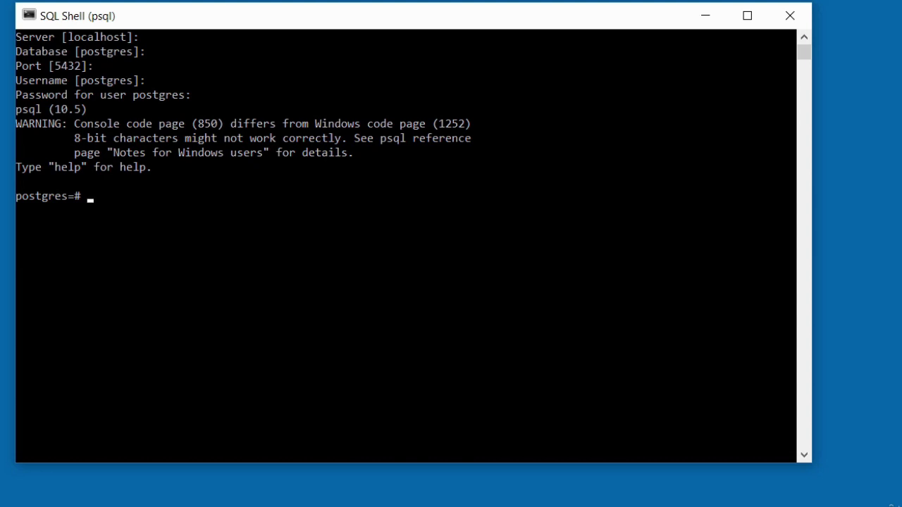
Run CREATE DATABASE dvdrental; in psql, then search Windows for 'cm' to find Command Prompt
{"action": "type", "text": "CREATE DATA"}
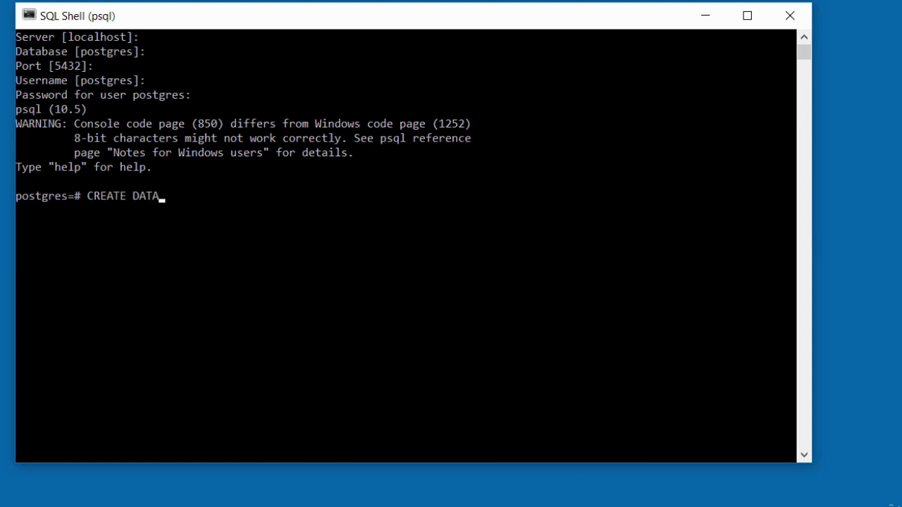
{"action": "type", "text": "BASE dvdrental"}
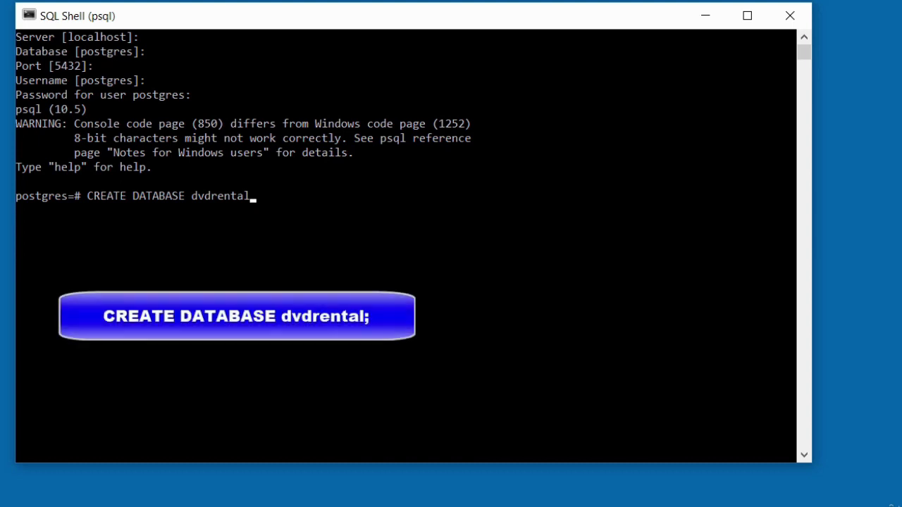
{"action": "type", "text": ";"}
{"action": "key", "text": "Return"}
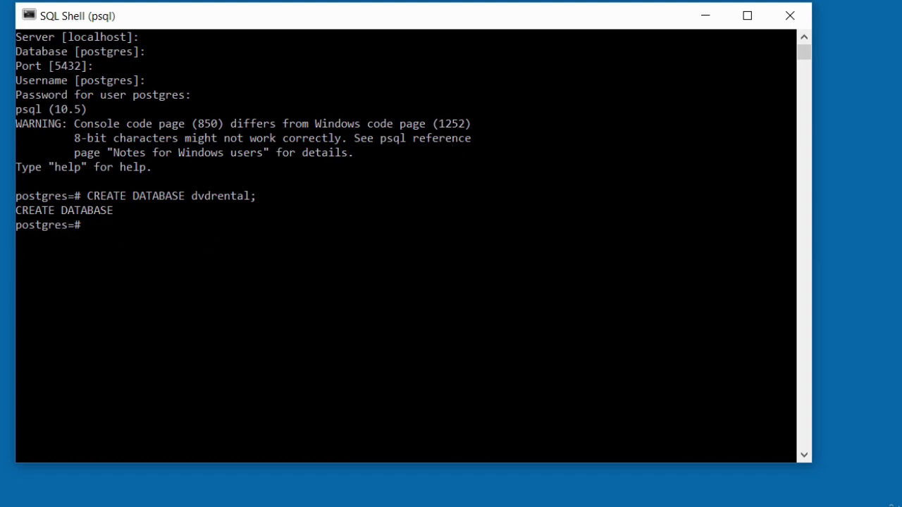
{"action": "left_click", "coordinate": [891, 272]}
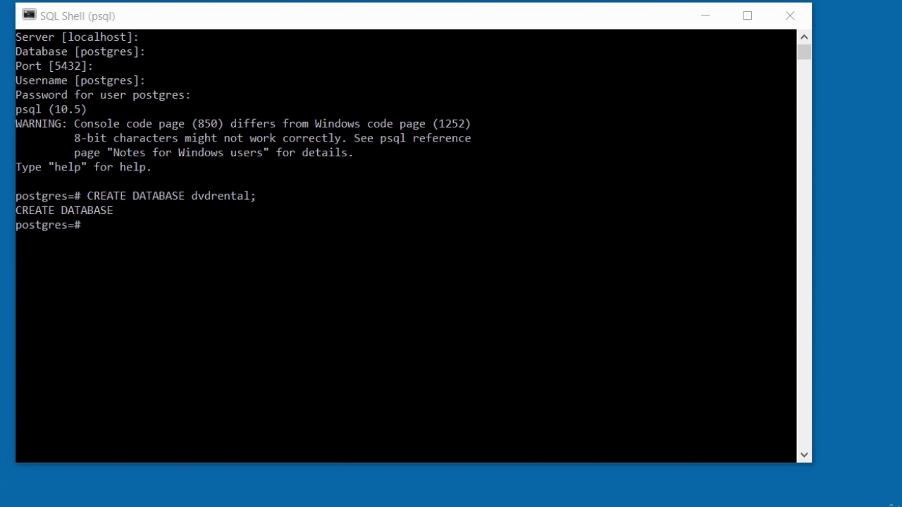
{"action": "key", "text": "super"}
{"action": "type", "text": "cm"}
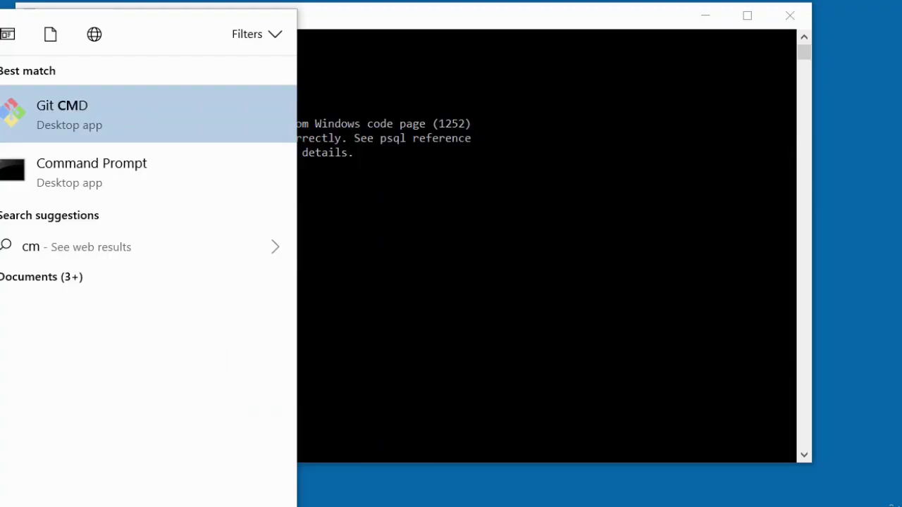
Run Command Prompt as administrator
{"action": "right_click", "coordinate": [73, 162]}
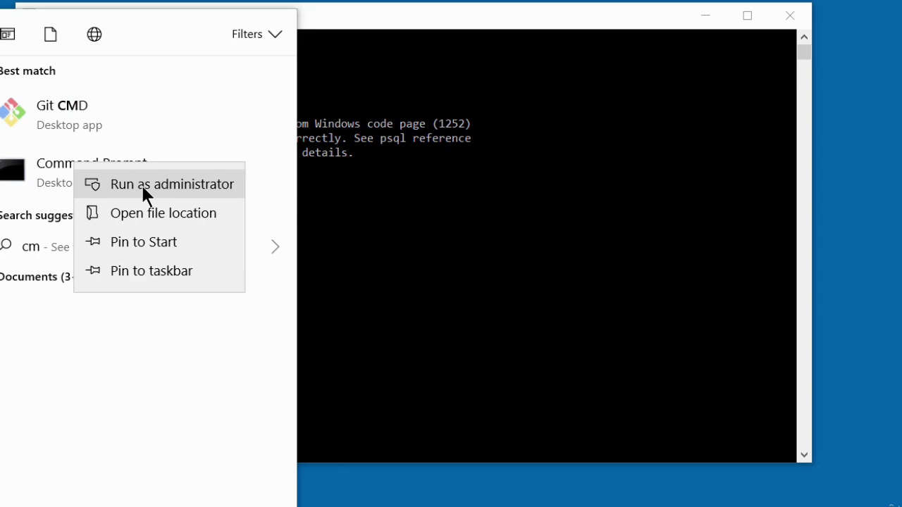
{"action": "left_click", "coordinate": [119, 176]}
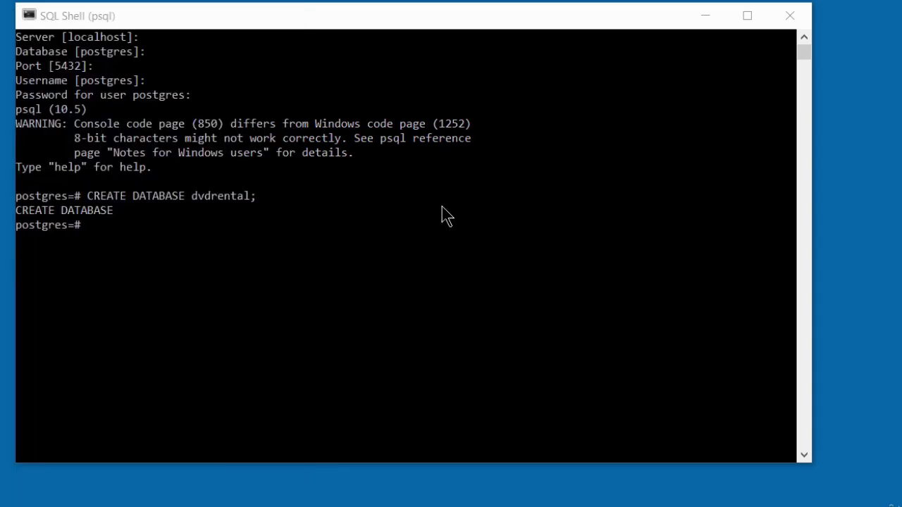
{"action": "left_click_drag", "start_coordinate": [350, 19], "coordinate": [335, 16]}
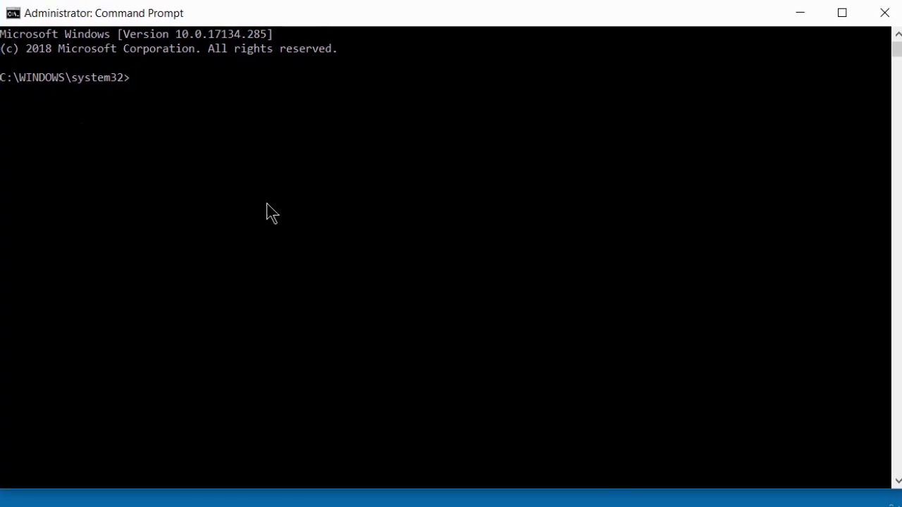
Move up to the C:\ root by running cd.. twice
{"action": "type", "text": "cd.."}
{"action": "key", "text": "Return"}
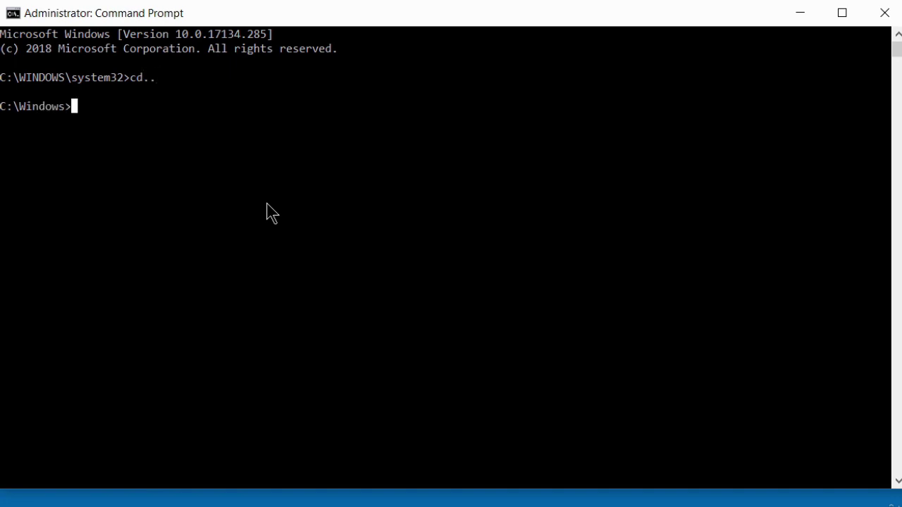
{"action": "type", "text": "cd.."}
{"action": "key", "text": "Return"}
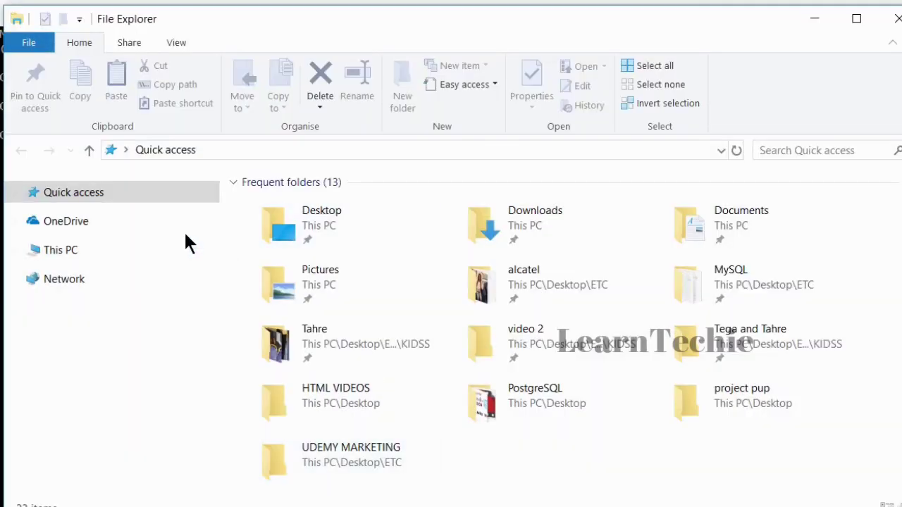
Browse to C:\Program Files\PostgreSQL\10\bin in File Explorer
{"action": "left_click", "coordinate": [68, 251]}
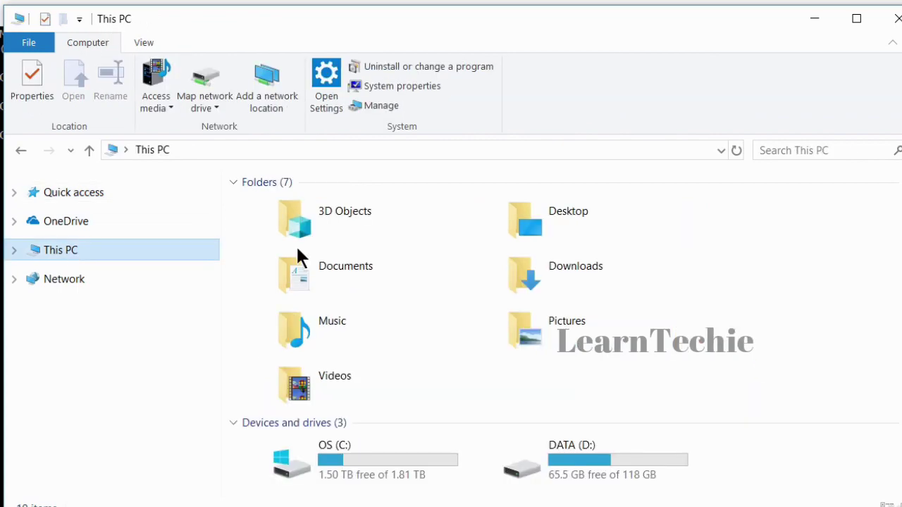
{"action": "scroll", "coordinate": [395, 366], "scroll_direction": "down", "scroll_amount": 1}
{"action": "double_click", "coordinate": [369, 412]}
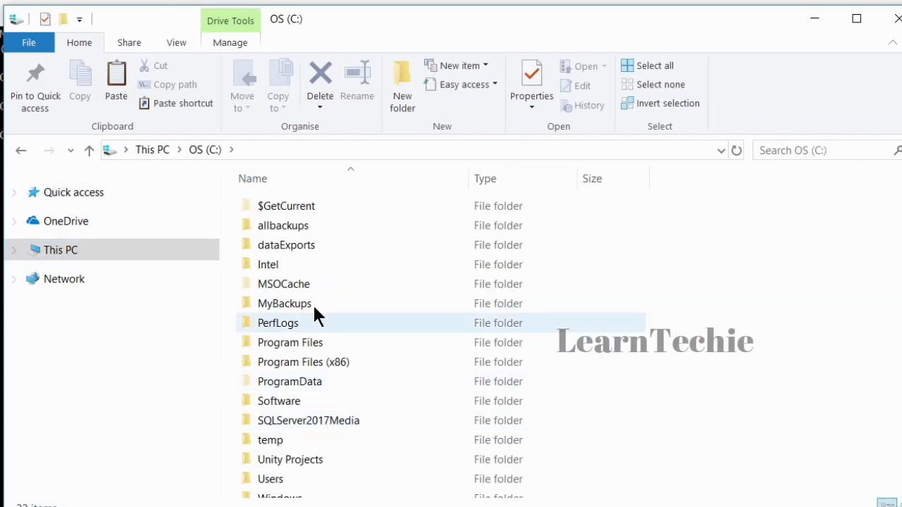
{"action": "scroll", "coordinate": [312, 303], "scroll_direction": "down", "scroll_amount": 2}
{"action": "left_click", "coordinate": [315, 254]}
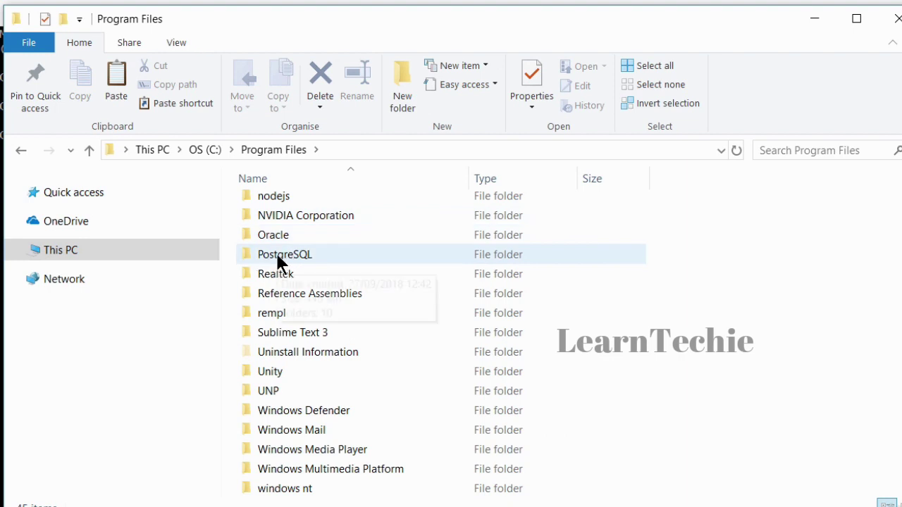
{"action": "double_click", "coordinate": [285, 255]}
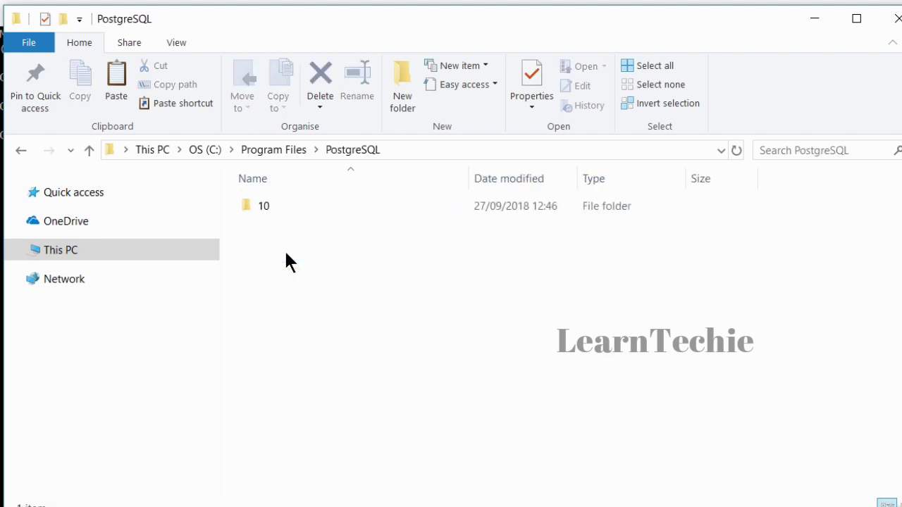
{"action": "double_click", "coordinate": [253, 211]}
{"action": "double_click", "coordinate": [262, 208]}
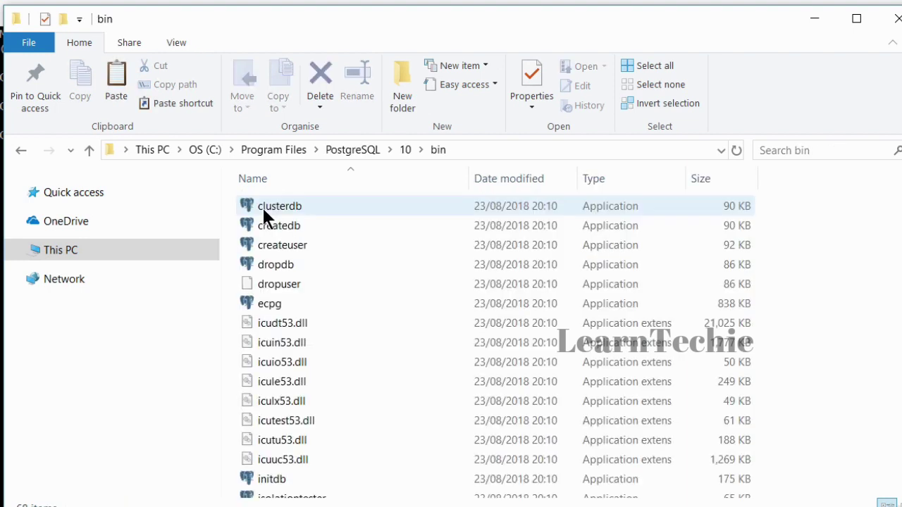
Copy the bin folder's full path from the address bar and minimize Explorer
{"action": "left_click", "coordinate": [465, 150]}
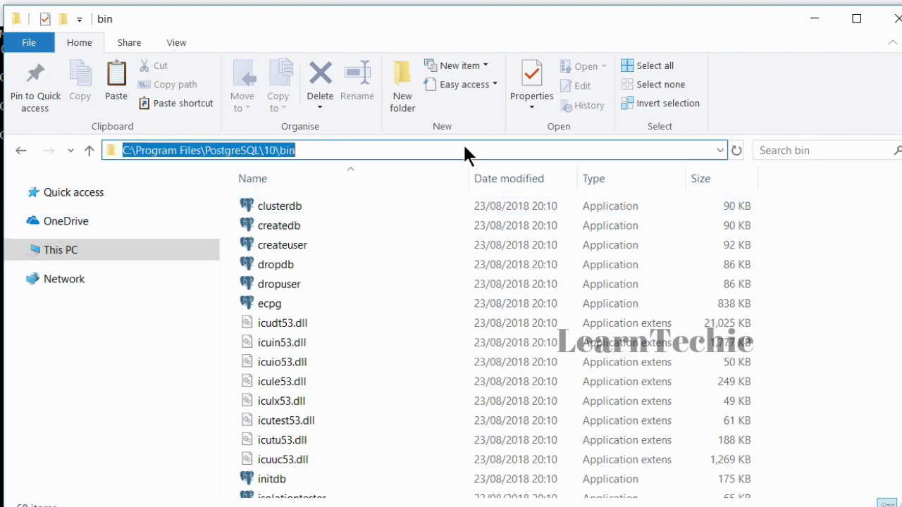
{"action": "right_click", "coordinate": [227, 151]}
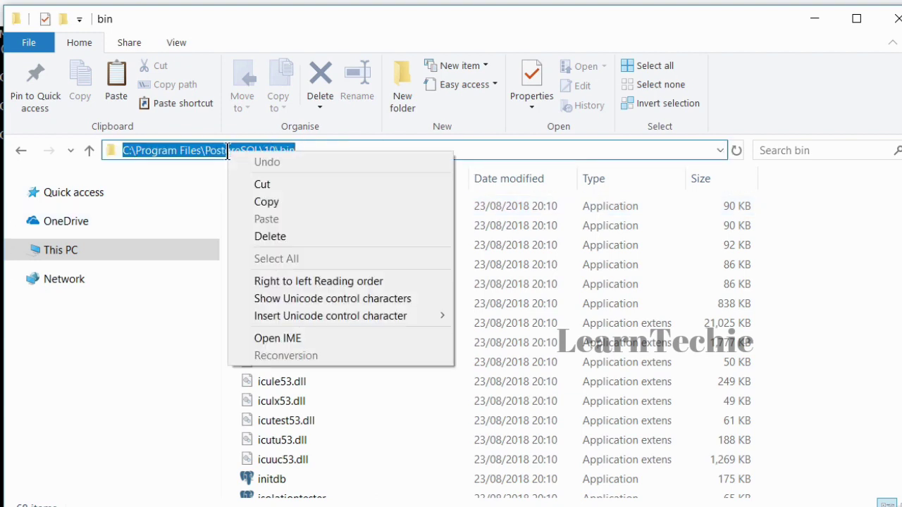
{"action": "left_click", "coordinate": [262, 201]}
{"action": "left_click", "coordinate": [814, 19]}
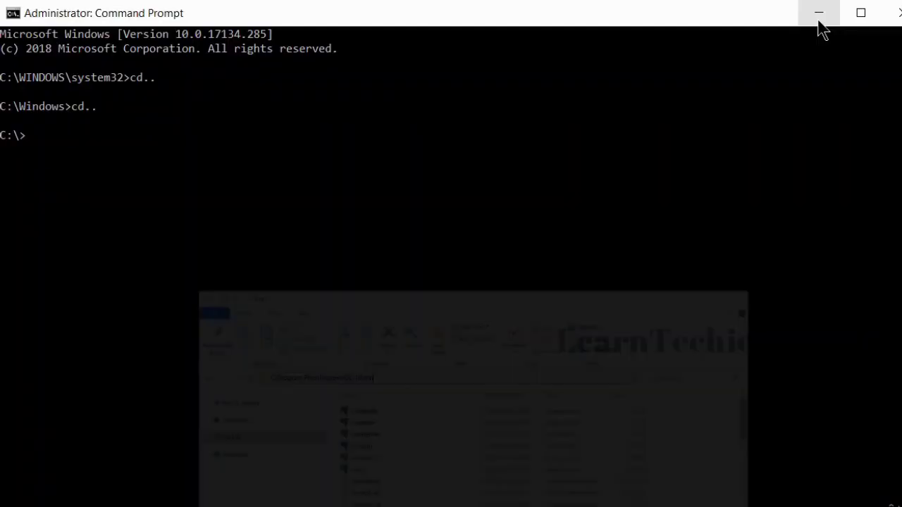
Change into C:\Program Files\PostgreSQL\10\bin using cd with the pasted path, then cls
{"action": "type", "text": "c"}
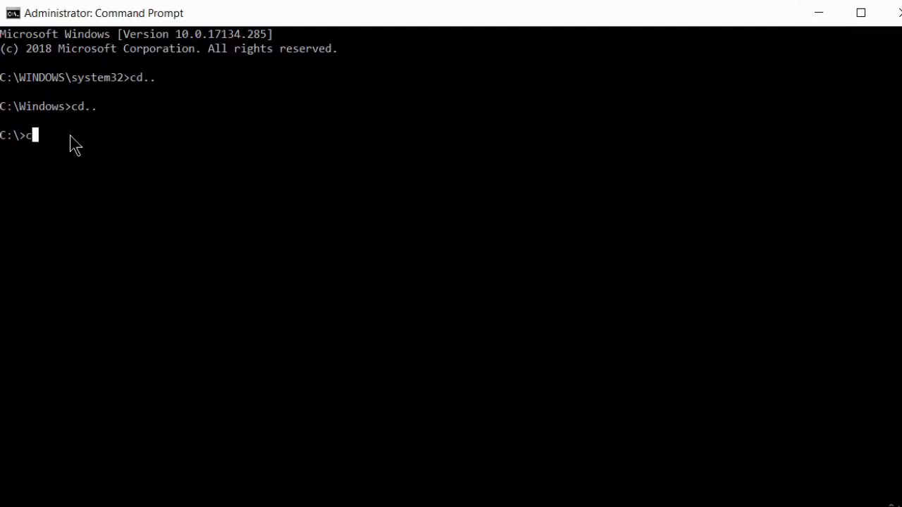
{"action": "type", "text": "d"}
{"action": "right_click", "coordinate": [87, 148]}
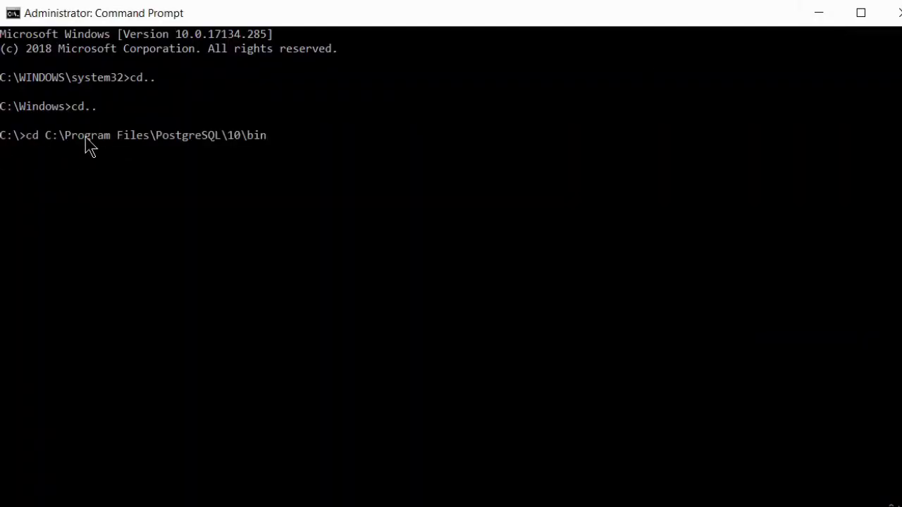
{"action": "key", "text": "Return"}
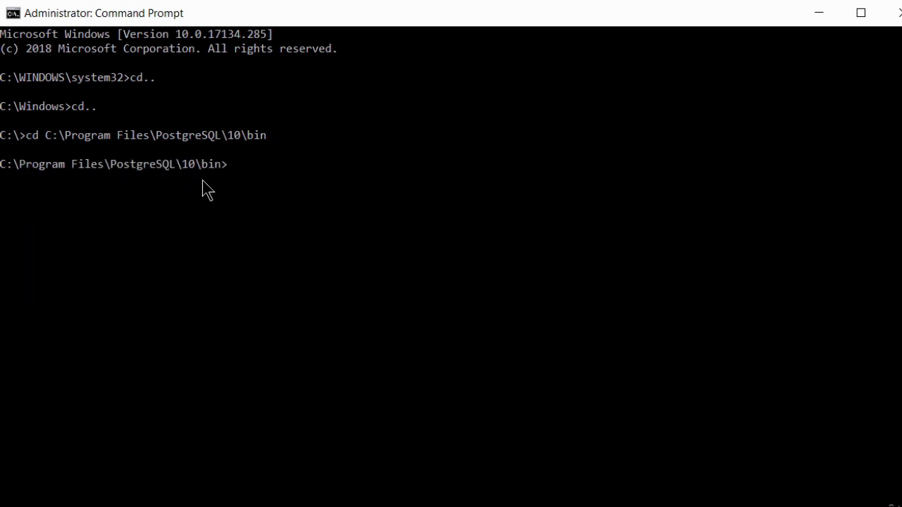
{"action": "type", "text": "cls"}
{"action": "key", "text": "Return"}
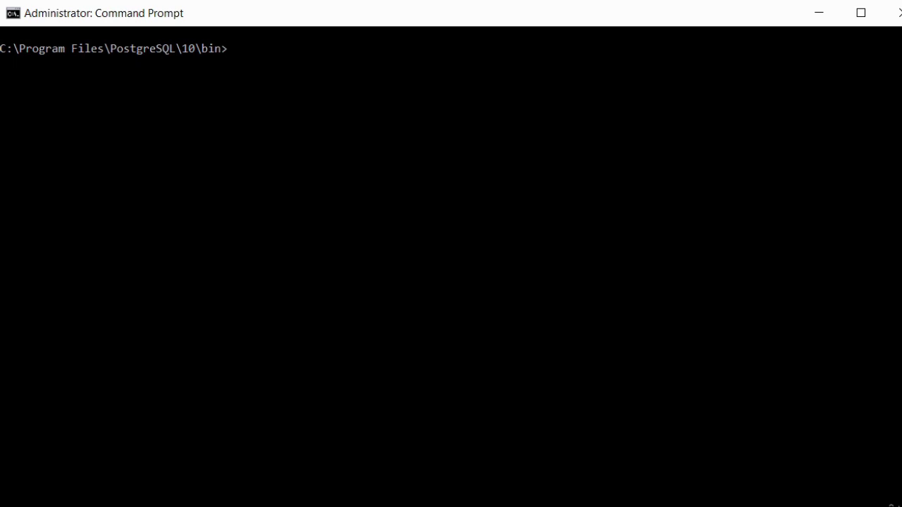
Run pg_restore -U postgres -d dvdrental C:\temp\dvdrental.tar and enter the postgres password
{"action": "key", "text": "ctrl+v"}
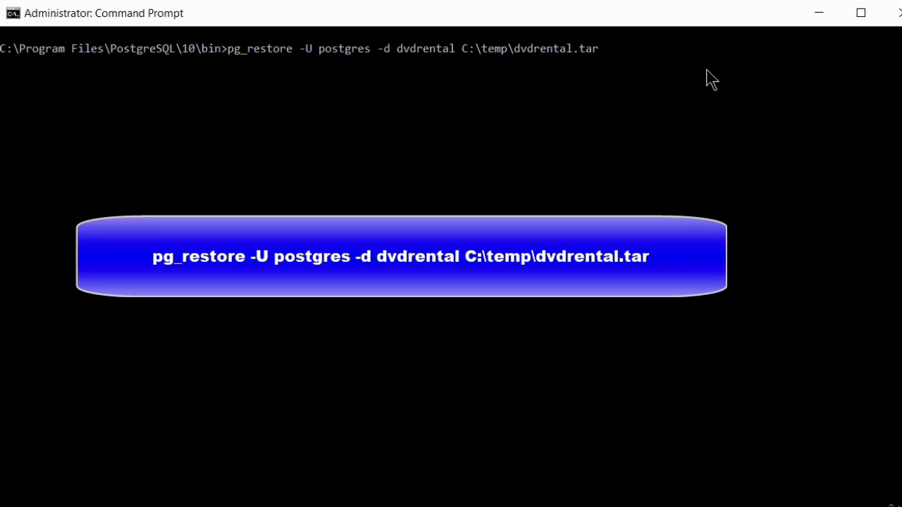
{"action": "key", "text": "Return"}
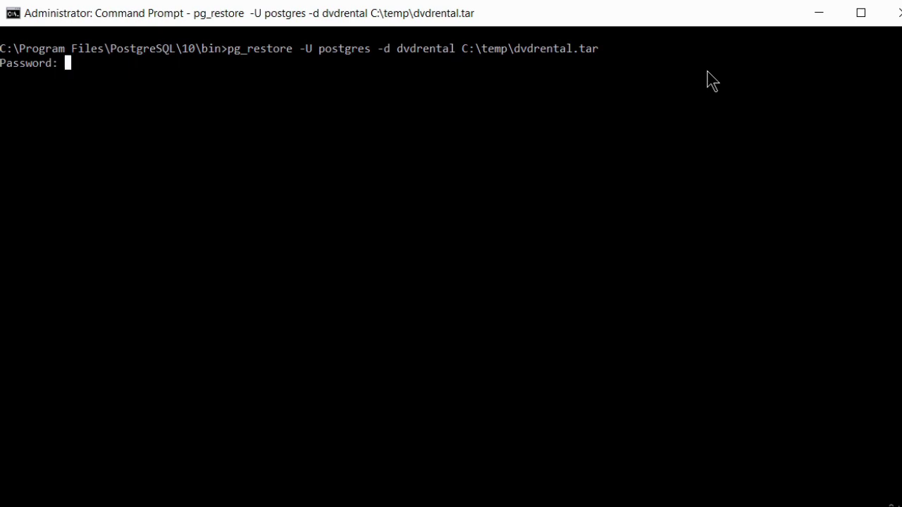
{"action": "key", "text": "Return"}
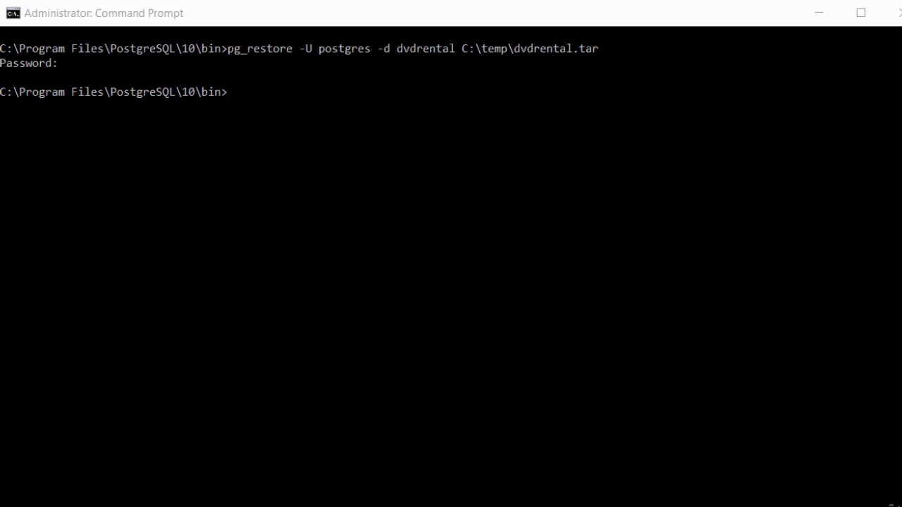
Start pgAdmin 4 from the PostgreSQL 10 group in the Start menu
{"action": "key", "text": "super"}
{"action": "scroll", "coordinate": [73, 268], "scroll_direction": "down", "scroll_amount": 10}
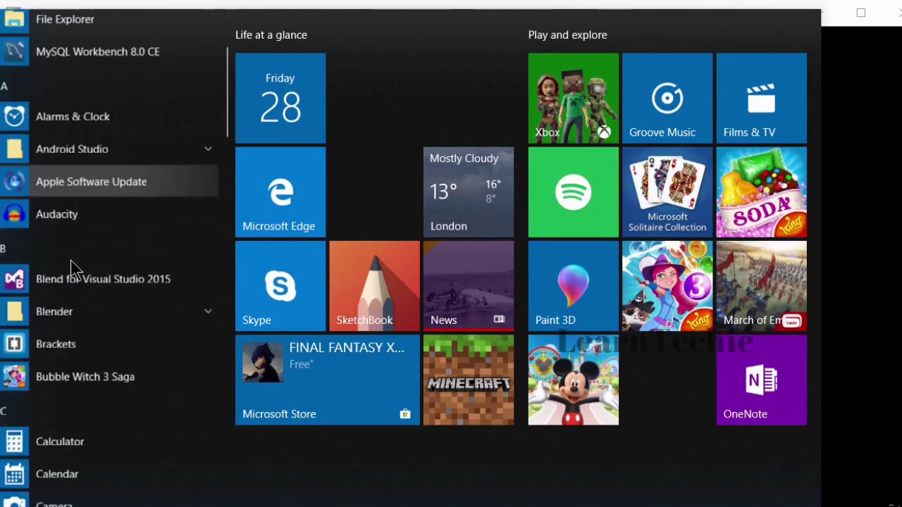
{"action": "scroll", "coordinate": [73, 273], "scroll_direction": "down", "scroll_amount": 10}
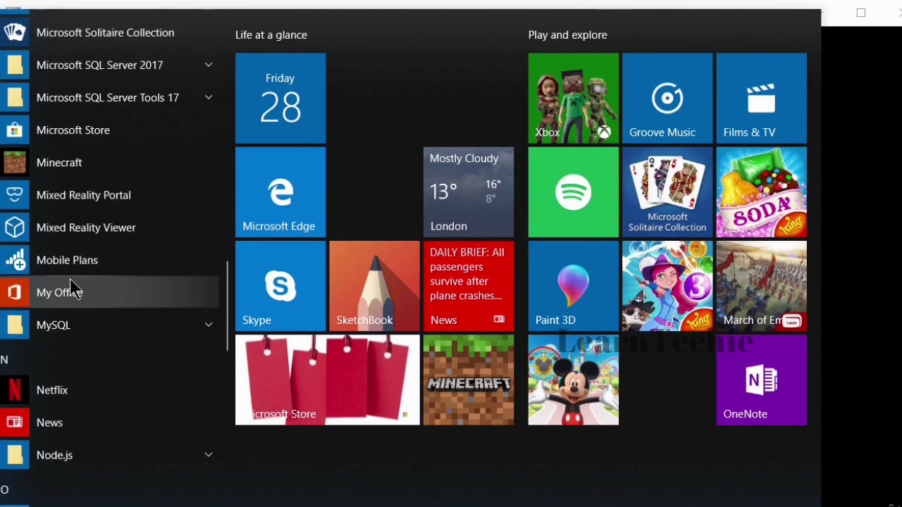
{"action": "scroll", "coordinate": [62, 287], "scroll_direction": "down", "scroll_amount": 3}
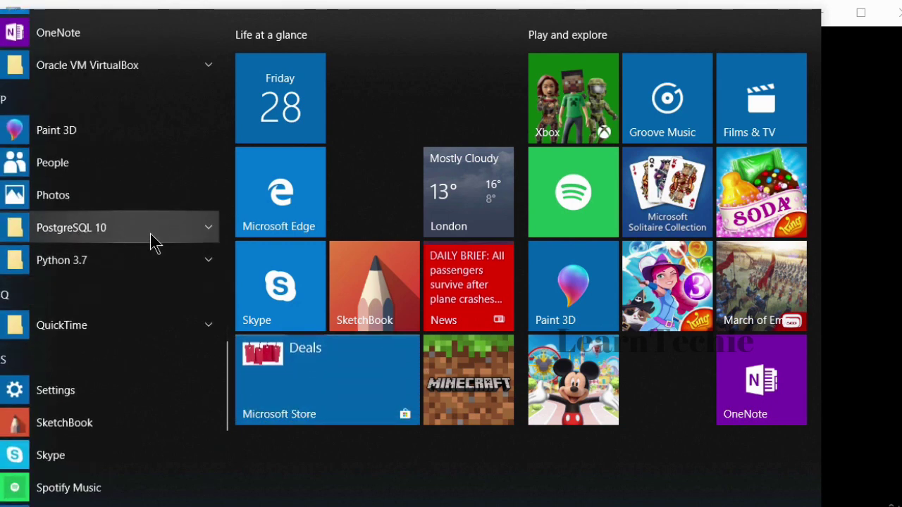
{"action": "left_click", "coordinate": [203, 236]}
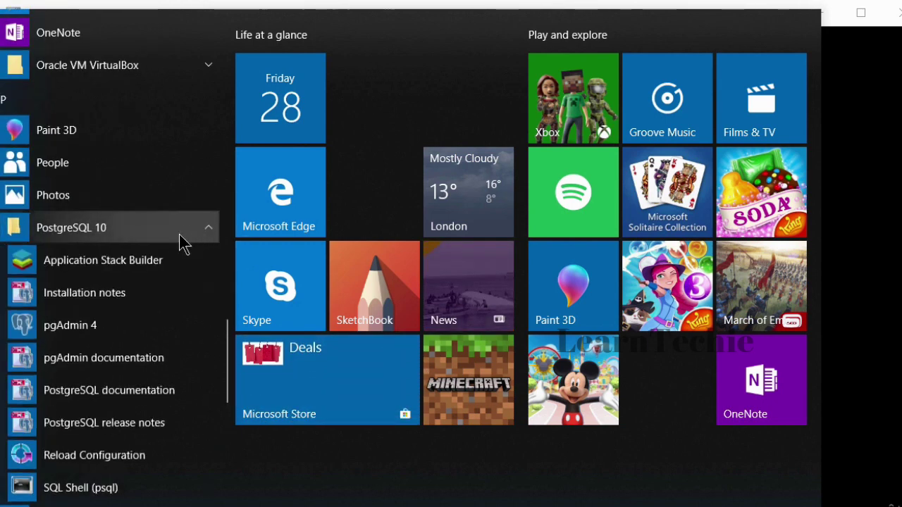
{"action": "left_click", "coordinate": [70, 325]}
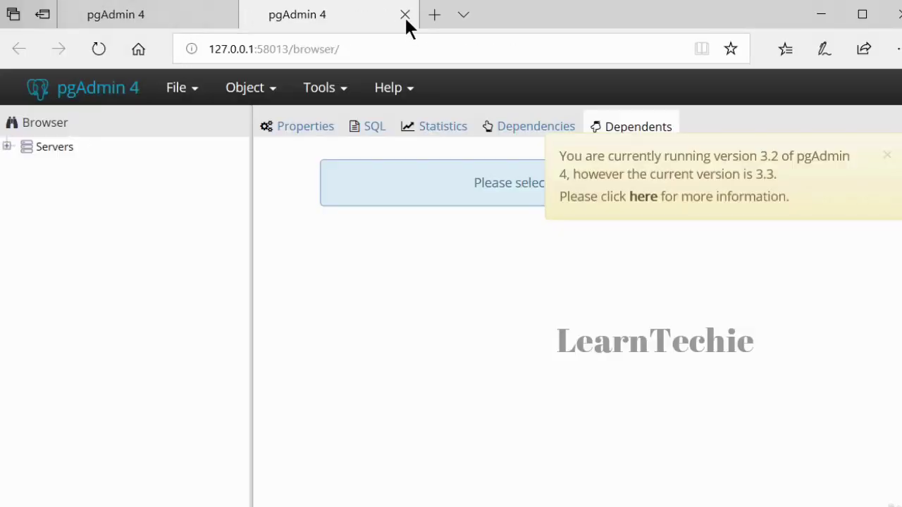
Close the duplicate pgAdmin tab and expand dvdrental down to the public schema's 15 tables
{"action": "left_click", "coordinate": [404, 15]}
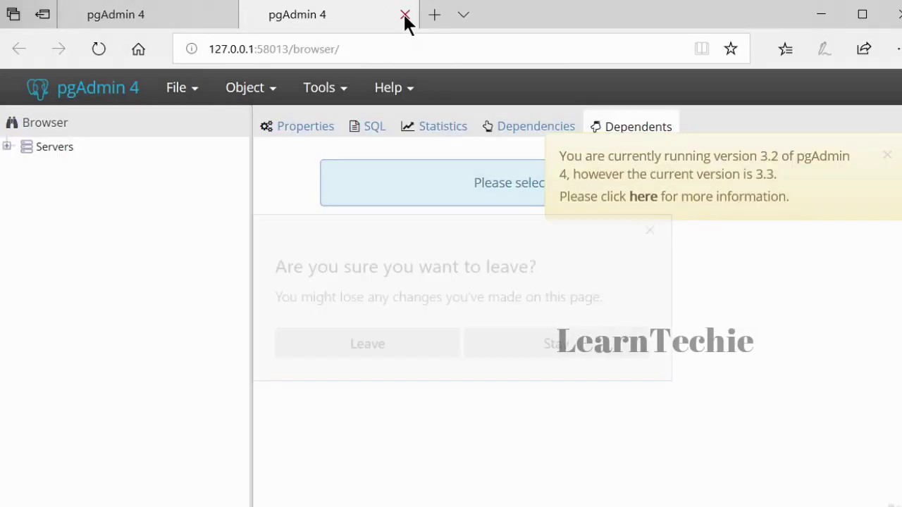
{"action": "left_click", "coordinate": [354, 343]}
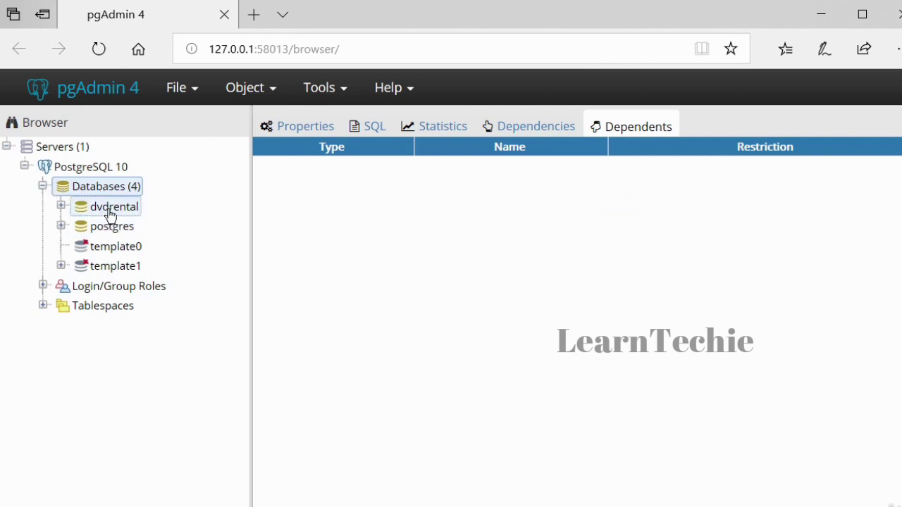
{"action": "left_click", "coordinate": [62, 207]}
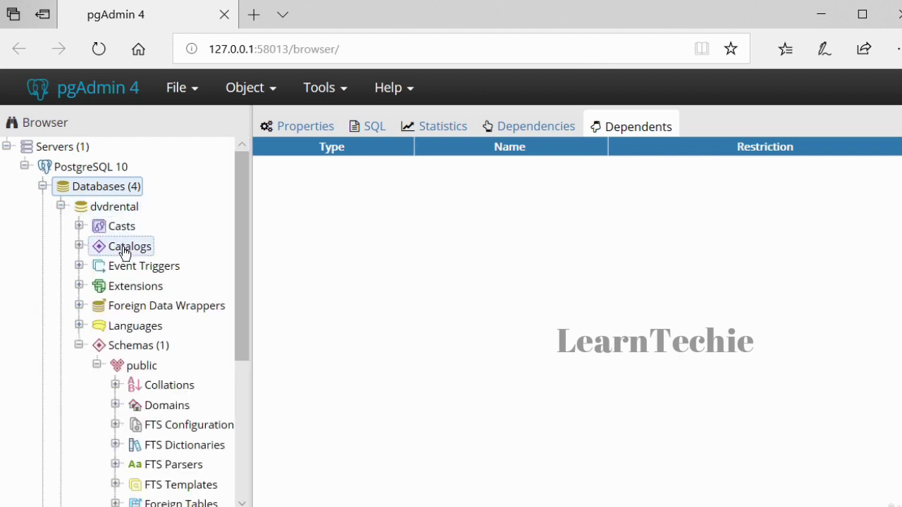
{"action": "scroll", "coordinate": [121, 246], "scroll_direction": "down", "scroll_amount": 3}
{"action": "scroll", "coordinate": [129, 247], "scroll_direction": "down", "scroll_amount": 2}
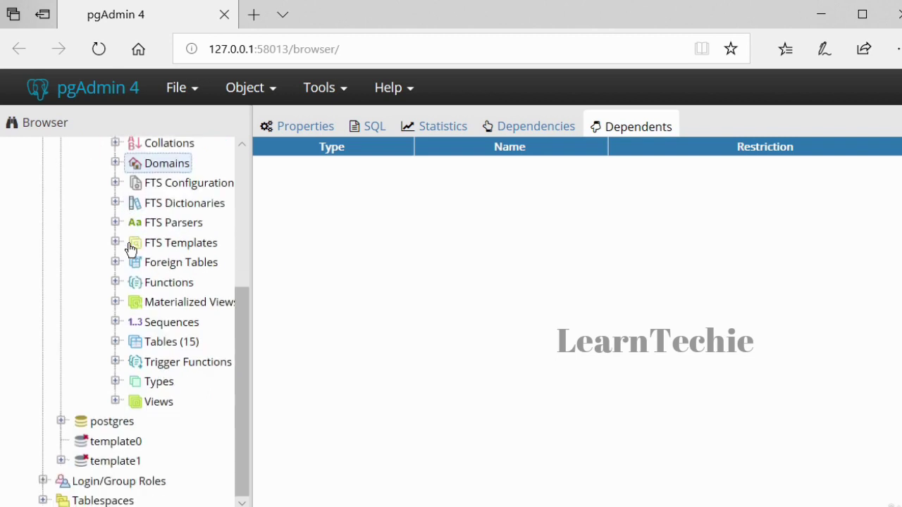
{"action": "scroll", "coordinate": [206, 310], "scroll_direction": "up", "scroll_amount": 1}
{"action": "scroll", "coordinate": [176, 303], "scroll_direction": "up", "scroll_amount": 2}
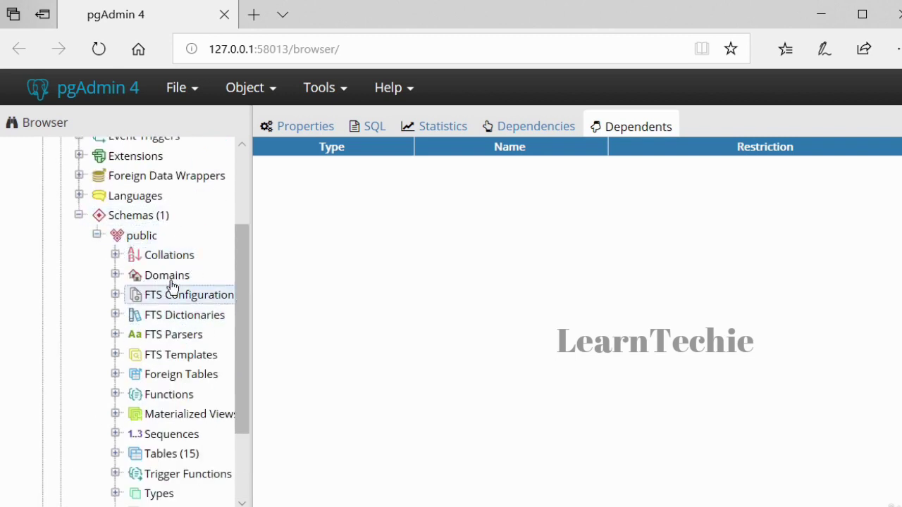
{"action": "scroll", "coordinate": [167, 345], "scroll_direction": "down", "scroll_amount": 2}
{"action": "scroll", "coordinate": [169, 351], "scroll_direction": "down", "scroll_amount": 2}
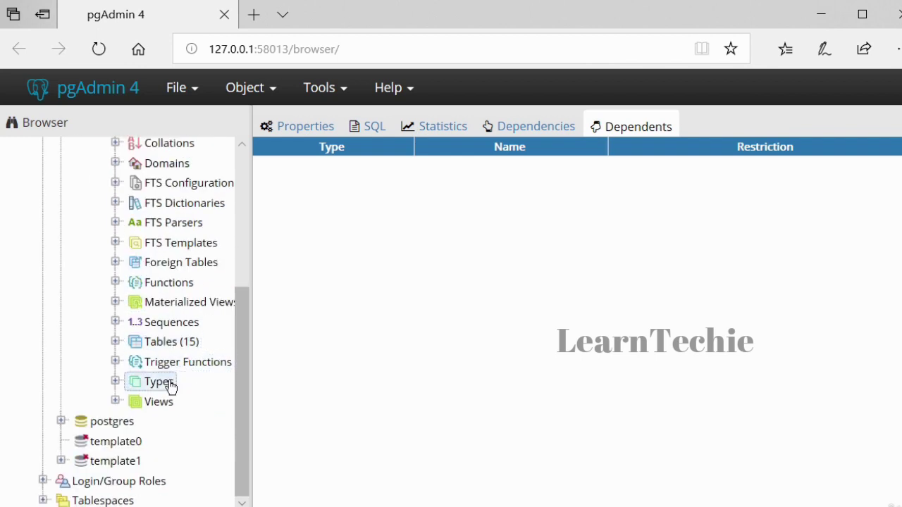
{"action": "left_click", "coordinate": [116, 344]}
{"action": "scroll", "coordinate": [170, 350], "scroll_direction": "down", "scroll_amount": 4}
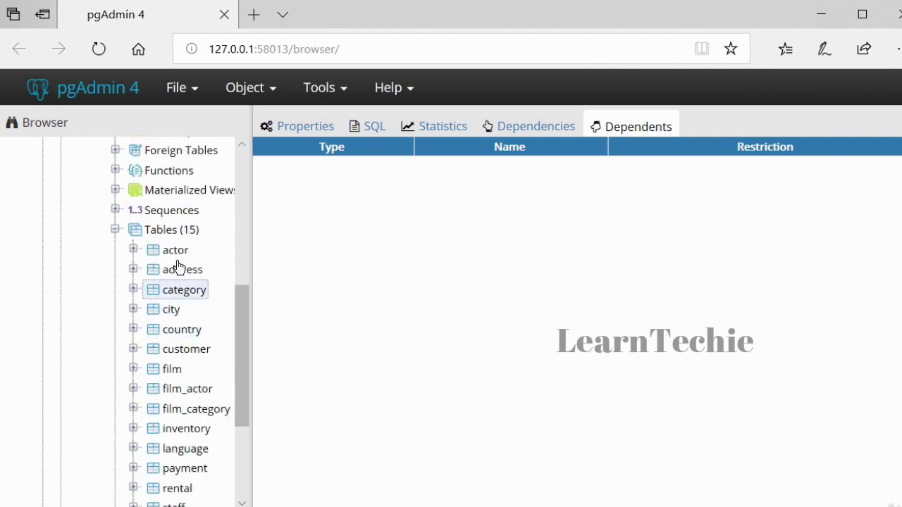
{"action": "scroll", "coordinate": [176, 373], "scroll_direction": "up", "scroll_amount": 6}
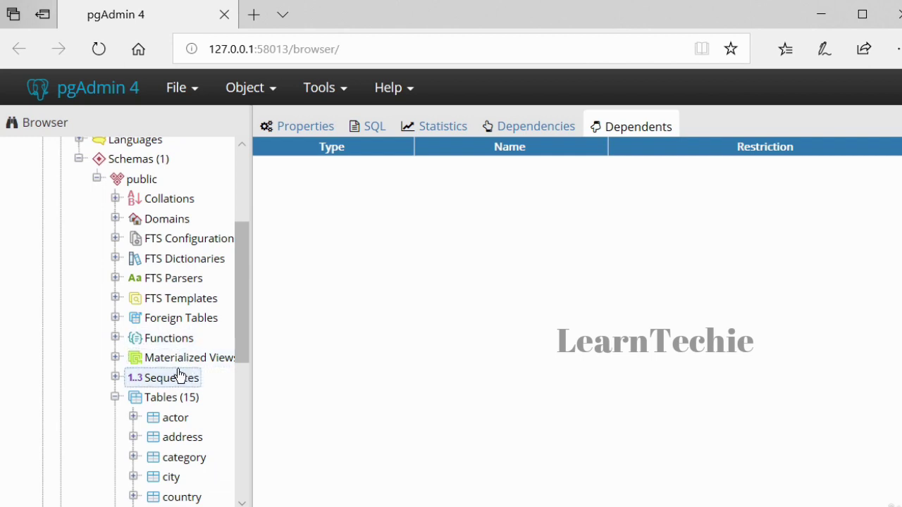
Try Tools > Query Tool, dismiss the no-object-selected error, and select dvdrental's Schemas
{"action": "left_click", "coordinate": [342, 96]}
{"action": "left_click", "coordinate": [359, 125]}
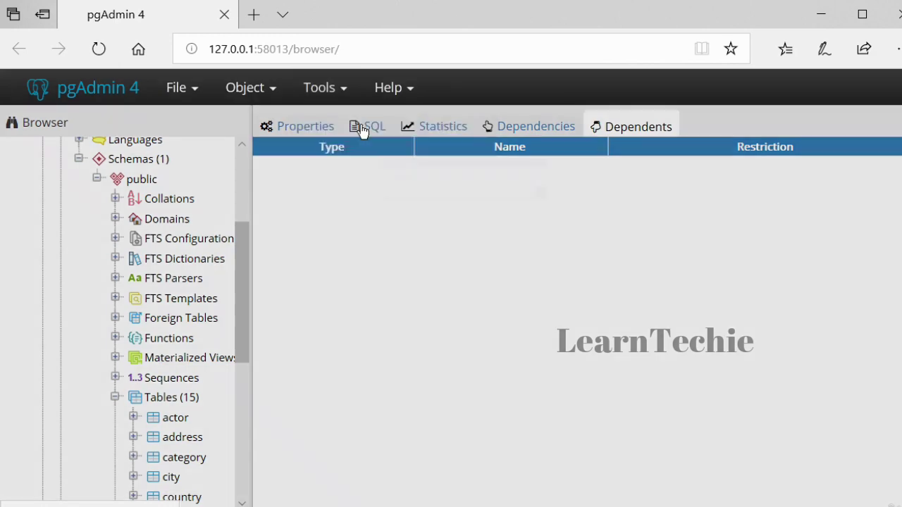
{"action": "left_click", "coordinate": [703, 226]}
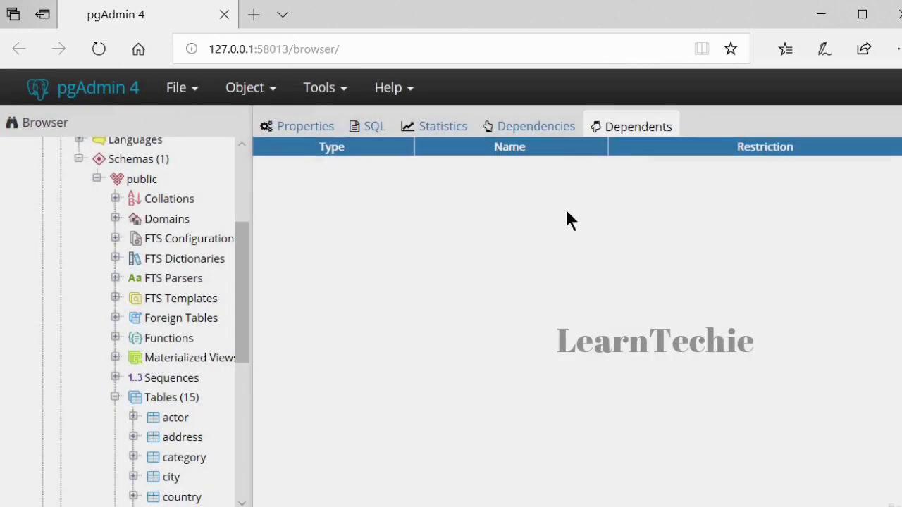
{"action": "scroll", "coordinate": [151, 193], "scroll_direction": "up", "scroll_amount": 2}
{"action": "left_click", "coordinate": [144, 215]}
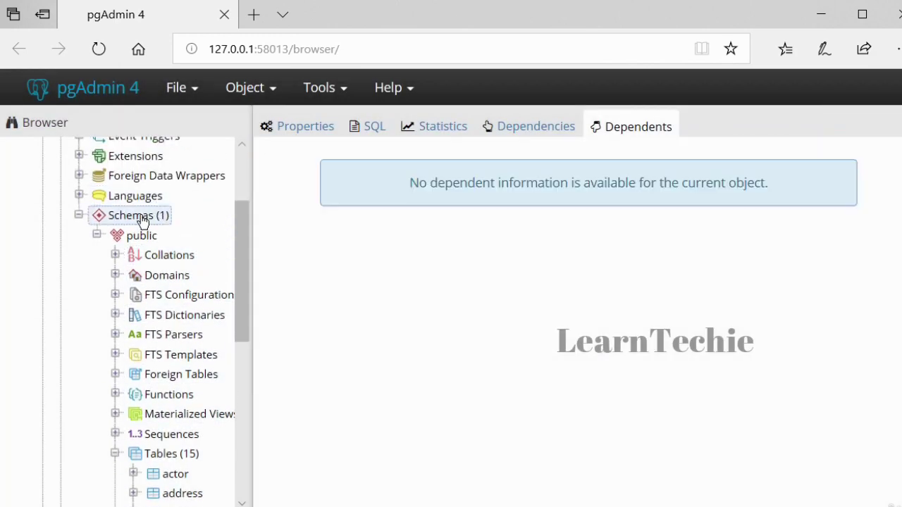
Run SELECT * FROM actor; in a dvdrental Query Tool and review the 200 returned actor rows
{"action": "left_click", "coordinate": [337, 91]}
{"action": "left_click", "coordinate": [322, 123]}
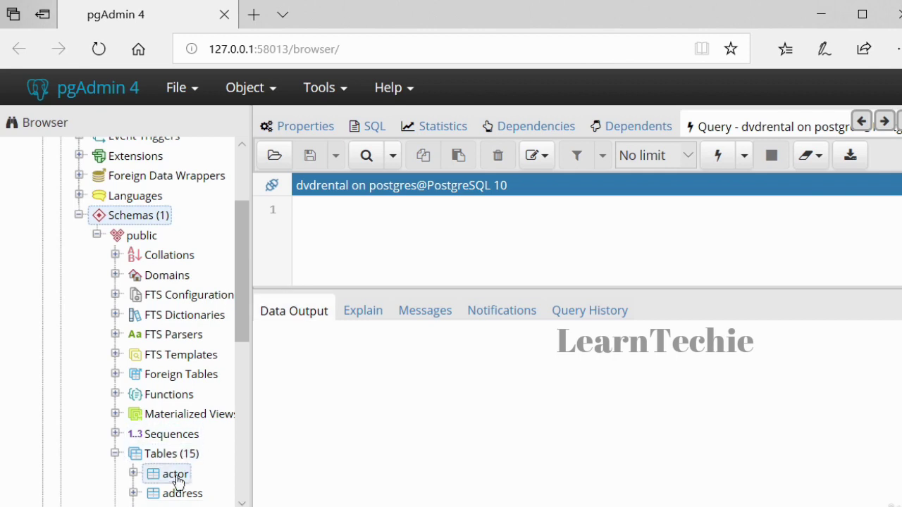
{"action": "scroll", "coordinate": [173, 468], "scroll_direction": "down", "scroll_amount": 1}
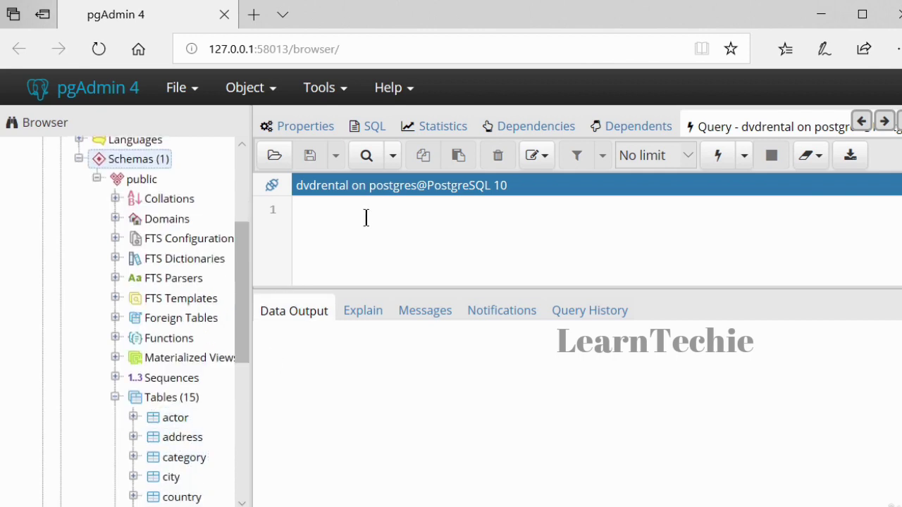
{"action": "type", "text": "SE"}
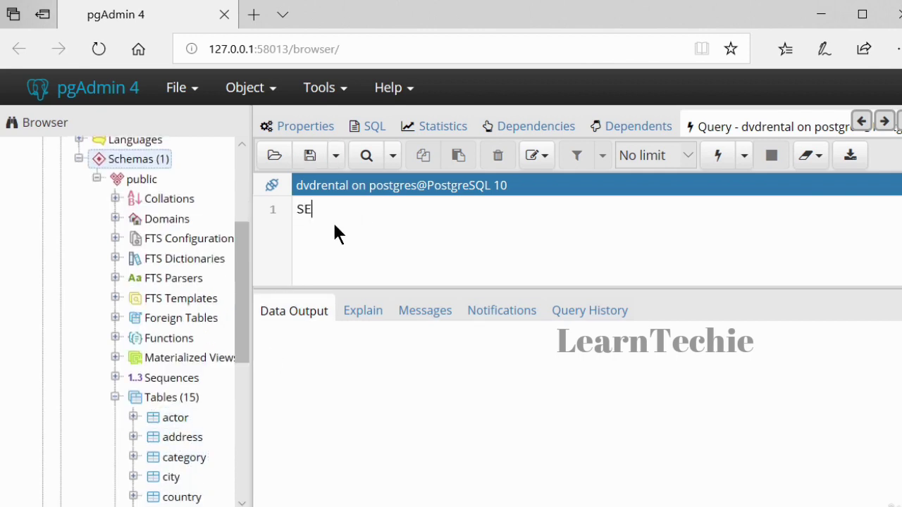
{"action": "type", "text": "LECT * FR"}
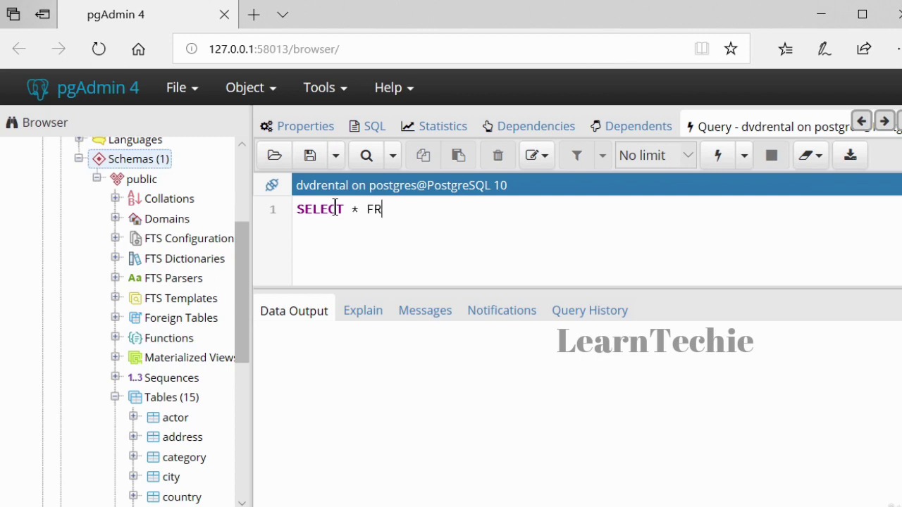
{"action": "type", "text": "OM actor;"}
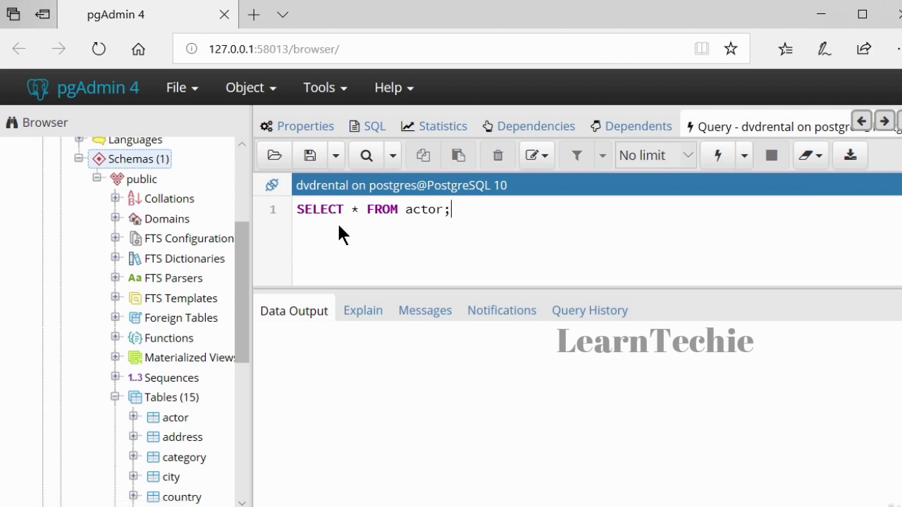
{"action": "left_click", "coordinate": [718, 163]}
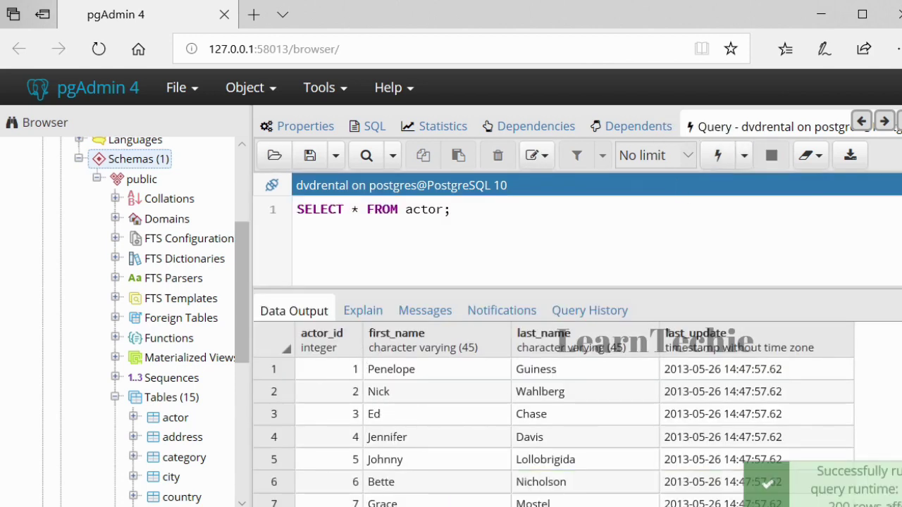
{"action": "scroll", "coordinate": [393, 402], "scroll_direction": "down", "scroll_amount": 1}
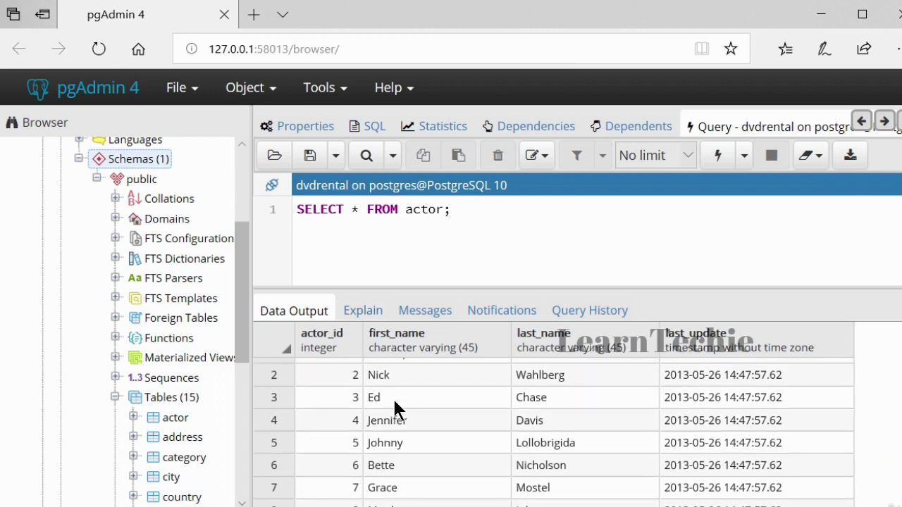
{"action": "scroll", "coordinate": [388, 388], "scroll_direction": "up", "scroll_amount": 1}
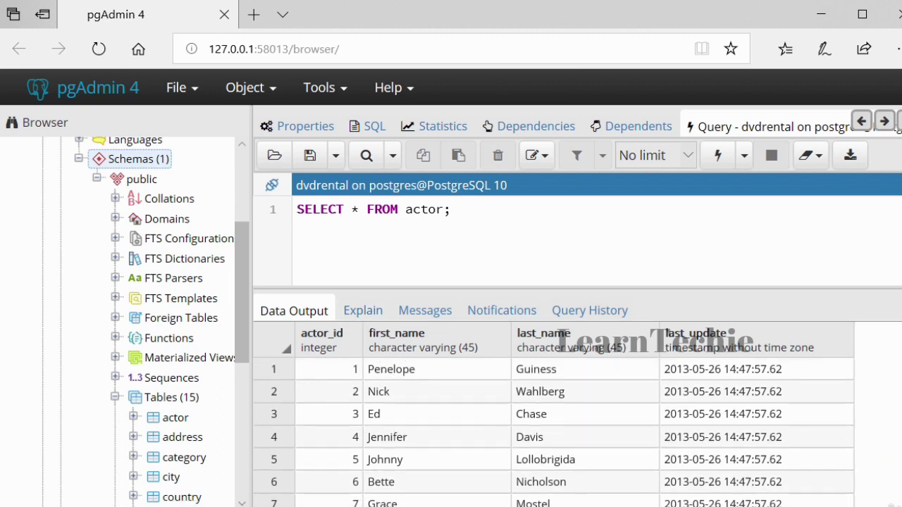